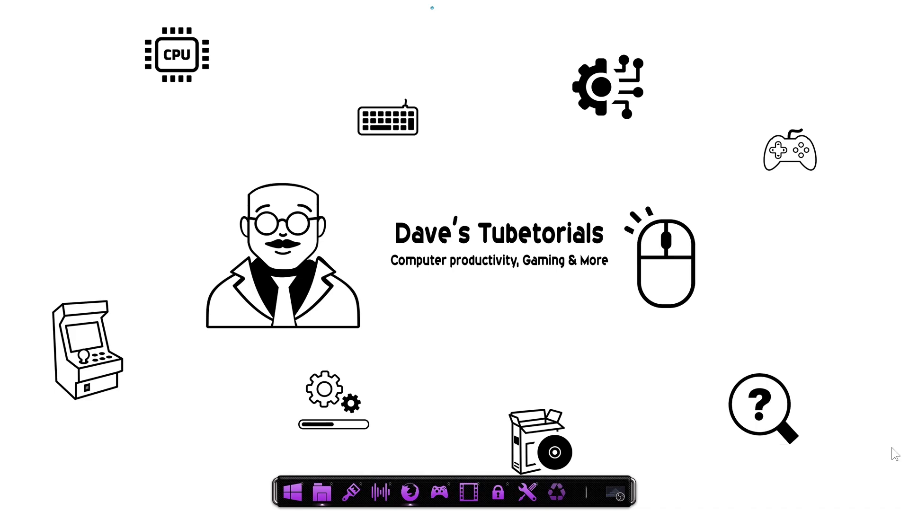
Step: In Firefox, download Doom: The Golden Souls -REMASTERED- 1.0 Hotfix from the mod's itch.io page
click(412, 490)
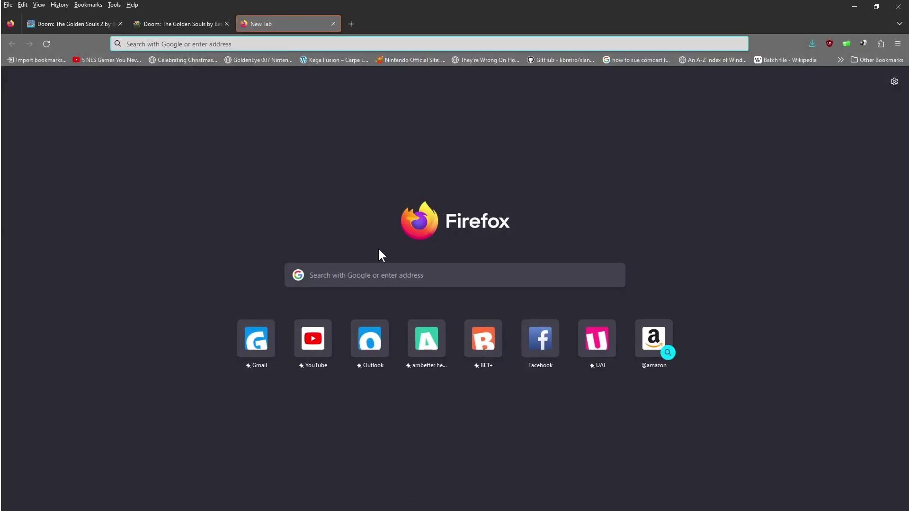
click(378, 276)
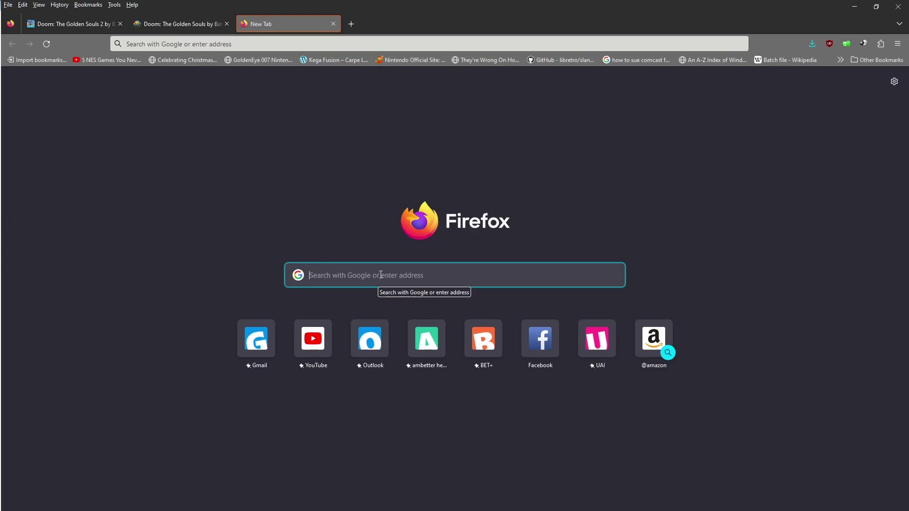
click(171, 24)
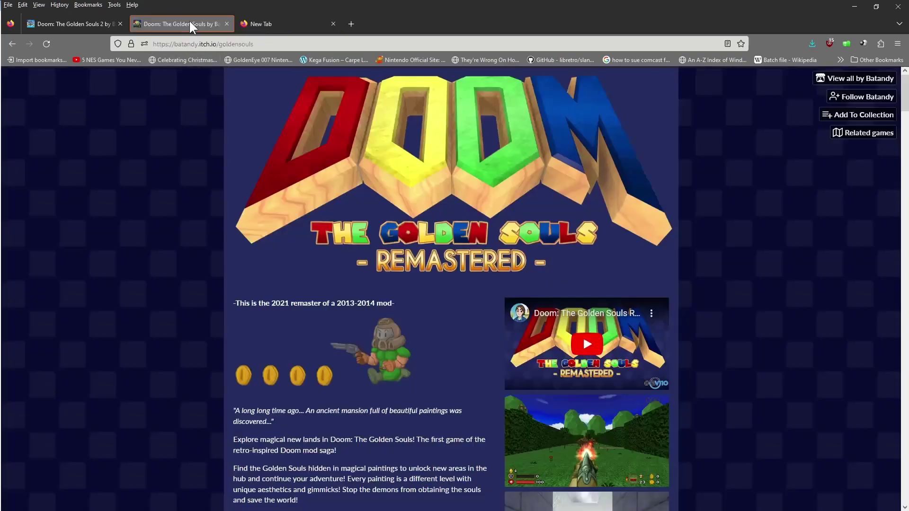
scroll(403, 277, down, 6)
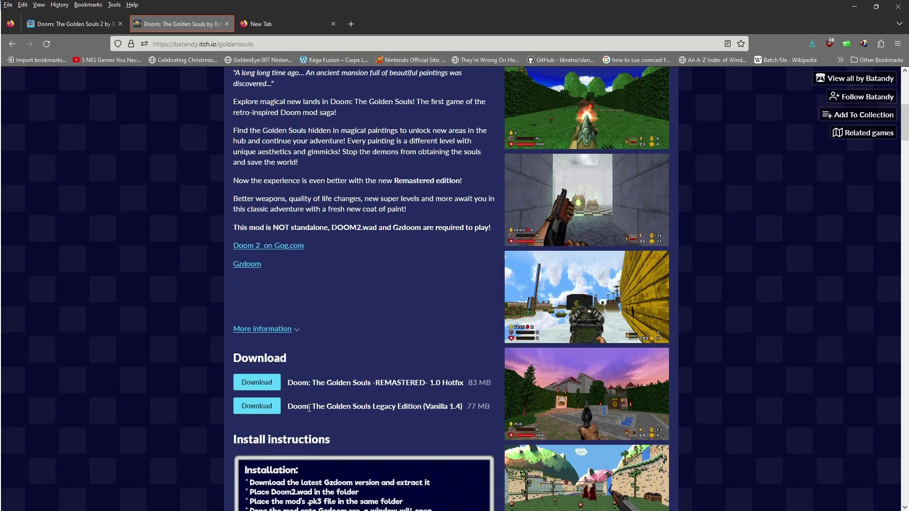
click(266, 383)
click(874, 493)
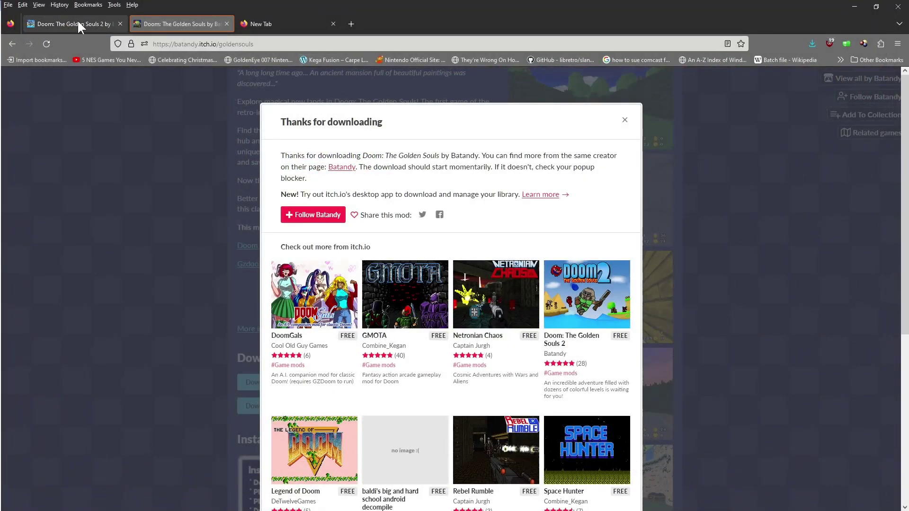
Step: Locate the Version 1.4 download on the Doom: The Golden Souls 2 page and minimize the browser
click(79, 22)
scroll(410, 307, down, 3)
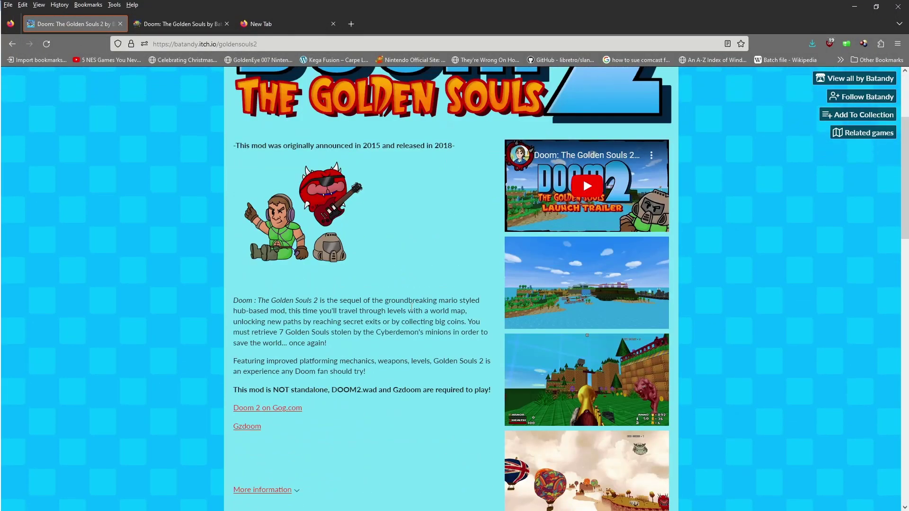
scroll(411, 306, down, 3)
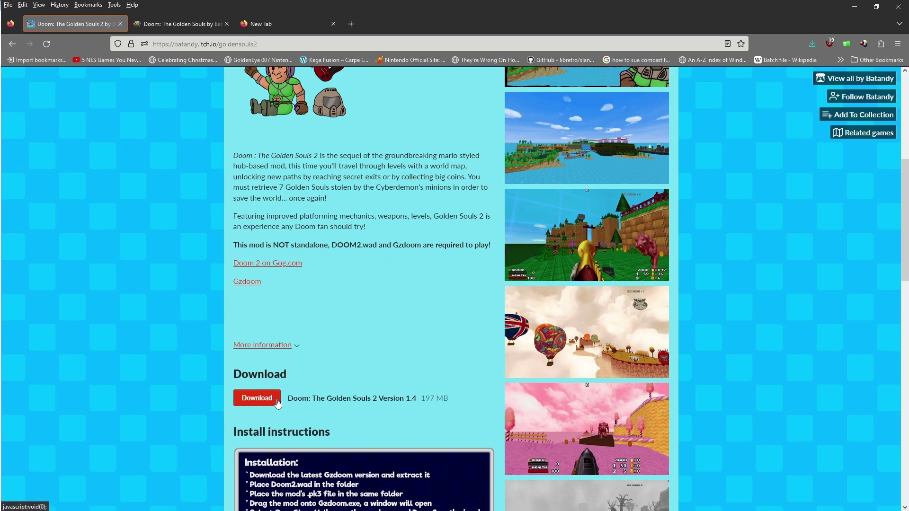
click(854, 6)
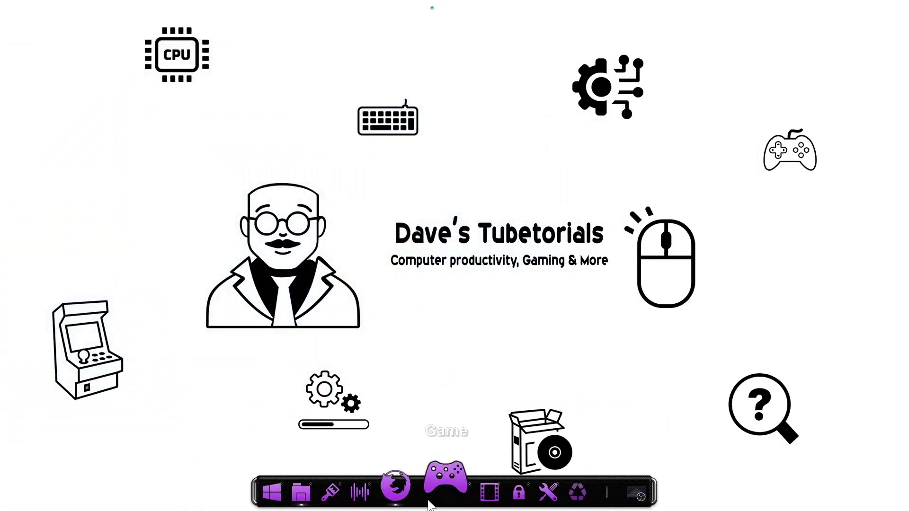
Step: In File Explorer's Downloads folder, extract the gzdoom-4-11-1-Windows-64bit archive into its own folder
click(321, 489)
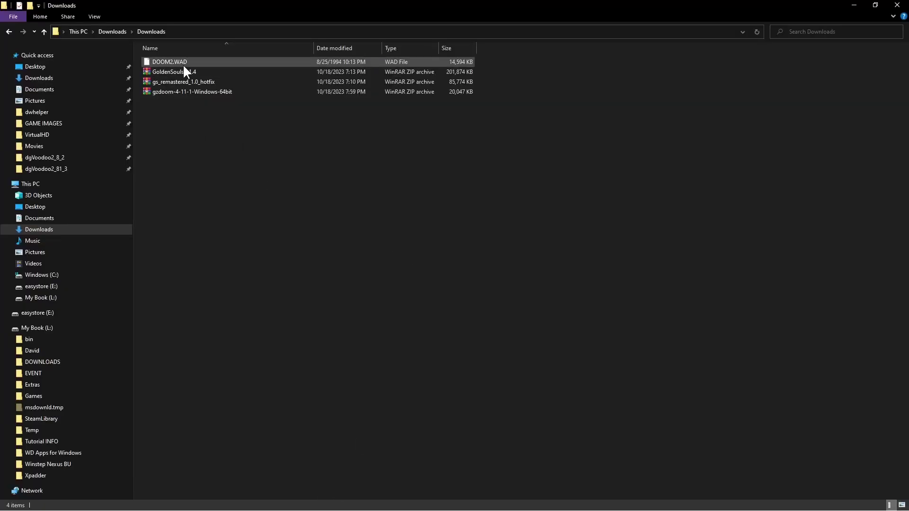
right_click(190, 93)
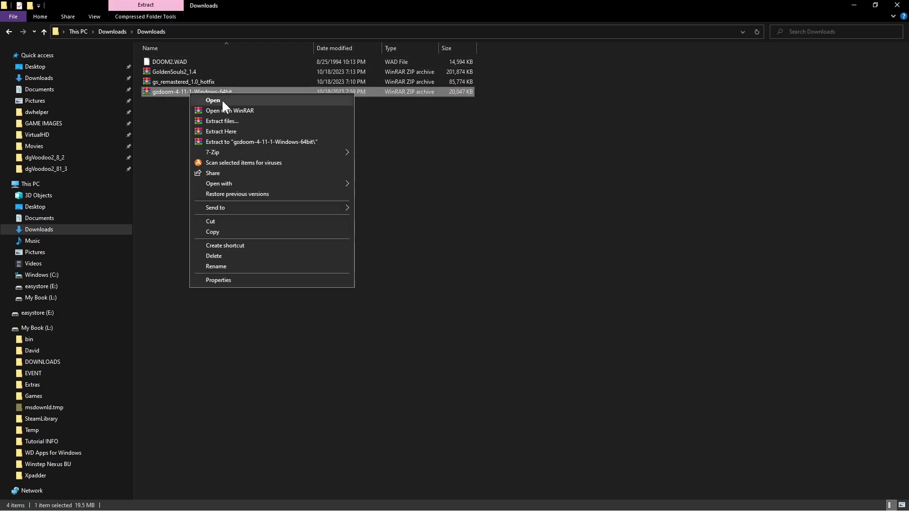
click(212, 142)
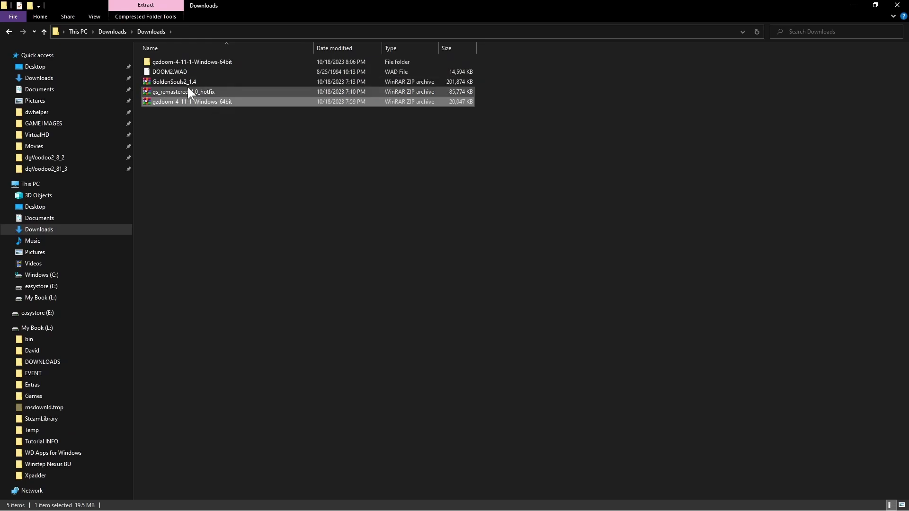
Step: Extract the GoldenSouls2_1.4 and gs_remastered_1.0_hotfix archives, each into a separate folder
click(187, 79)
ctrl+click(192, 89)
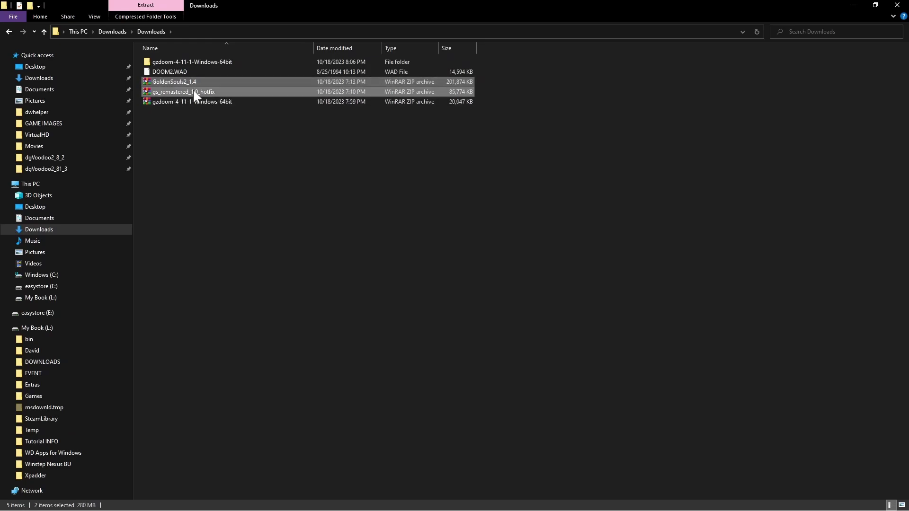
right_click(192, 89)
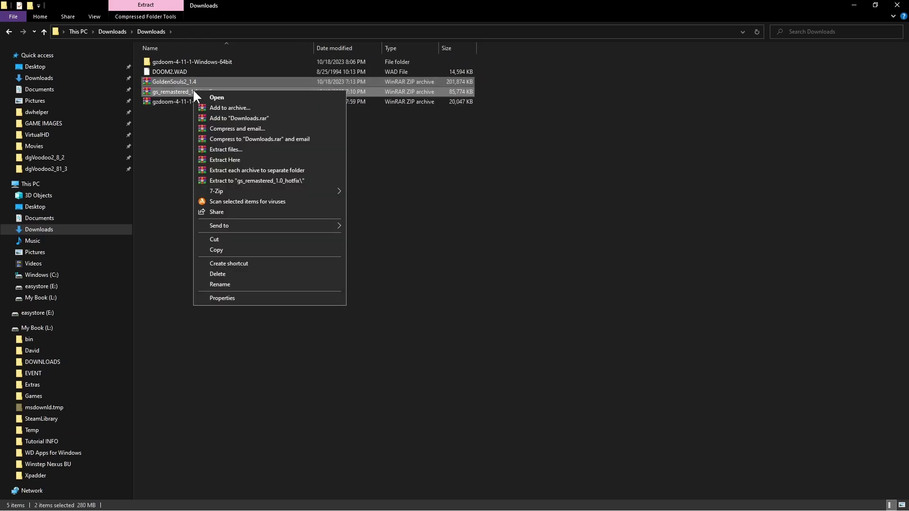
click(251, 170)
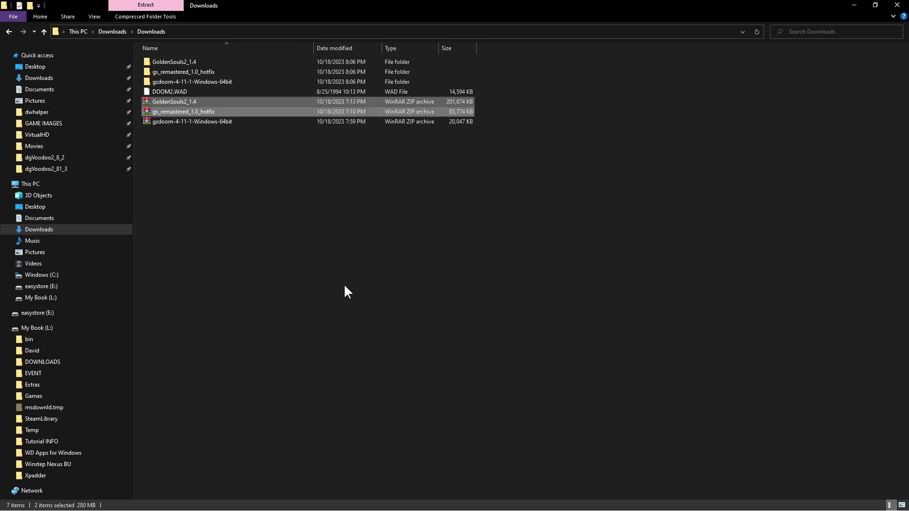
click(250, 226)
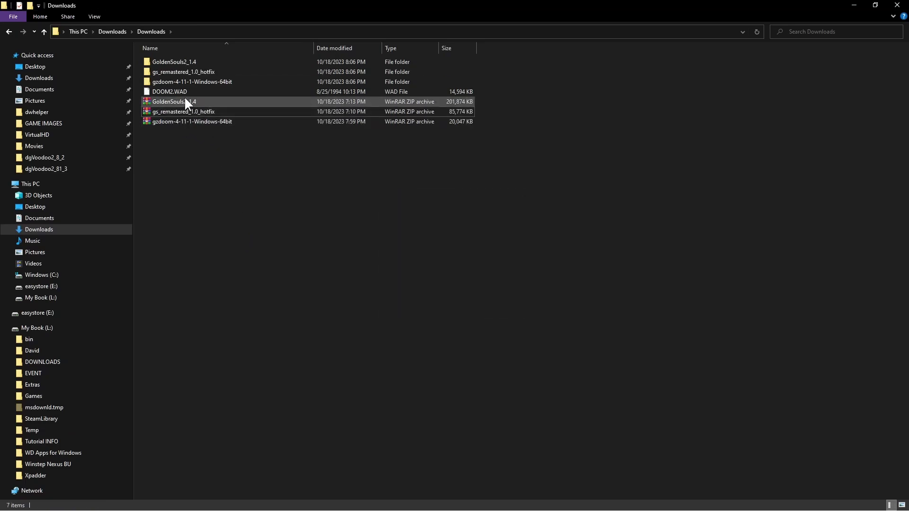
Step: Move GoldenSouls2_1.4.pk3 from the GoldenSouls2_1.4 folder into the gzdoom-4-11-1-Windows-64bit folder
double_click(184, 63)
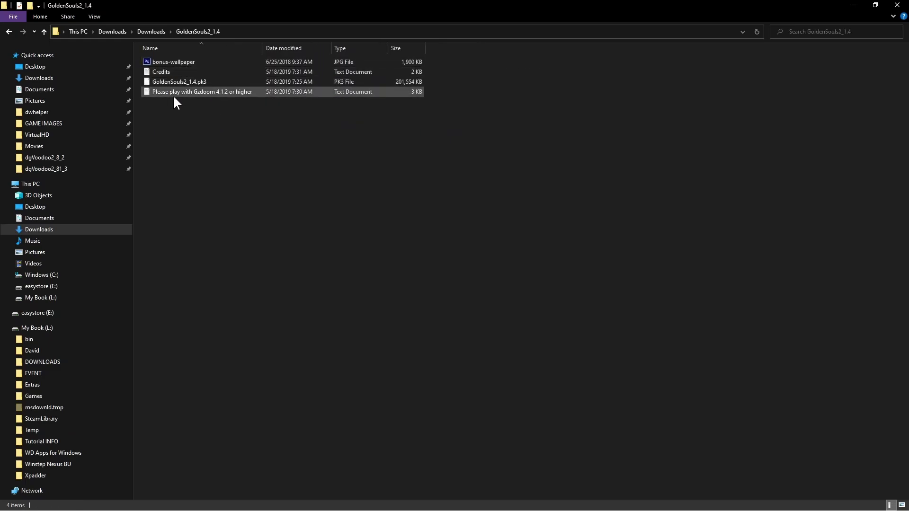
click(204, 80)
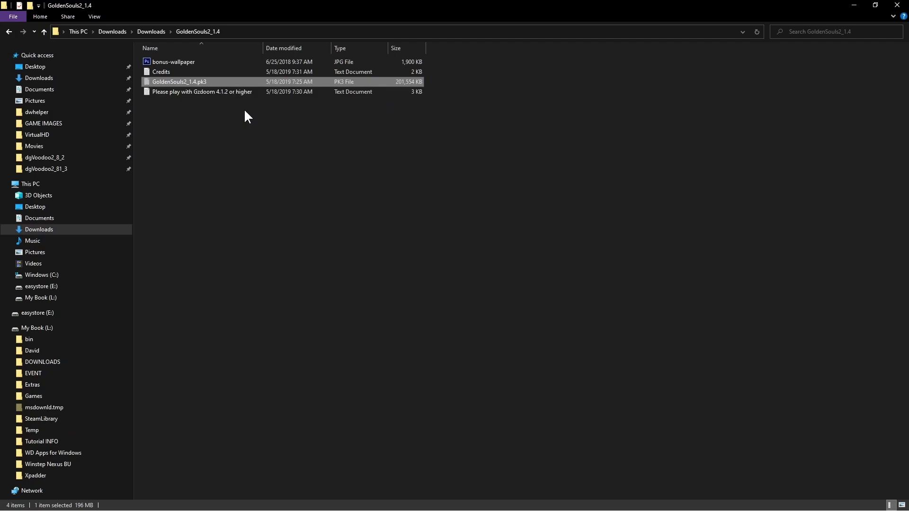
click(8, 31)
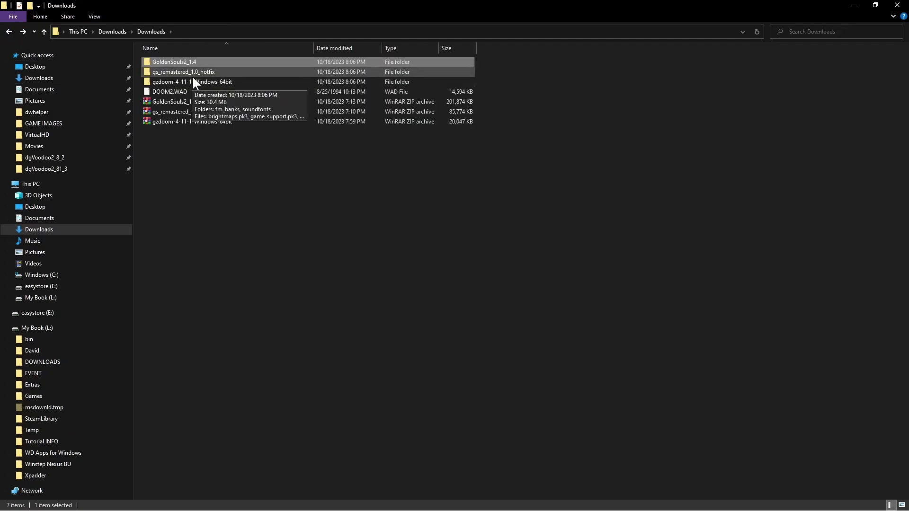
double_click(200, 81)
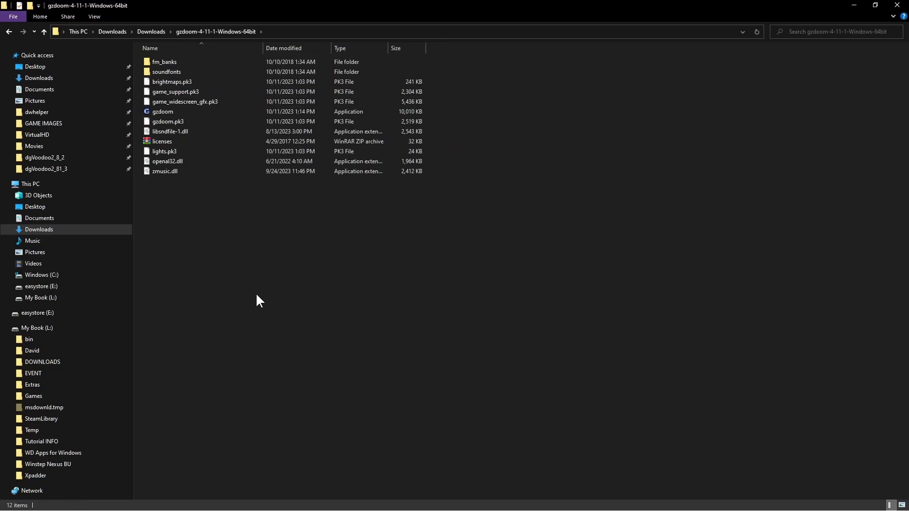
key(ctrl+v)
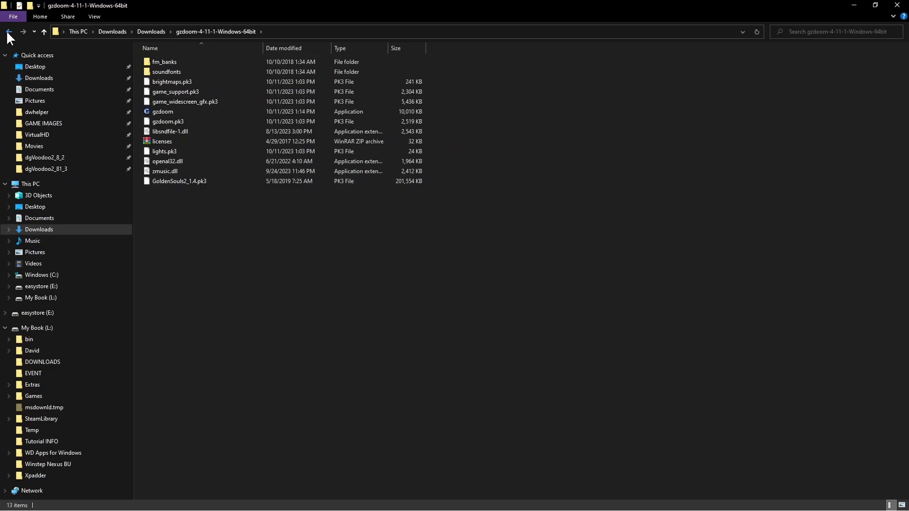
Step: Move GoldenSouls_Remastered_V1.0_hotfix.pk3 from the gs_remastered_1.0_hotfix folder into the gzdoom-4-11-1-Windows-64bit folder
click(8, 32)
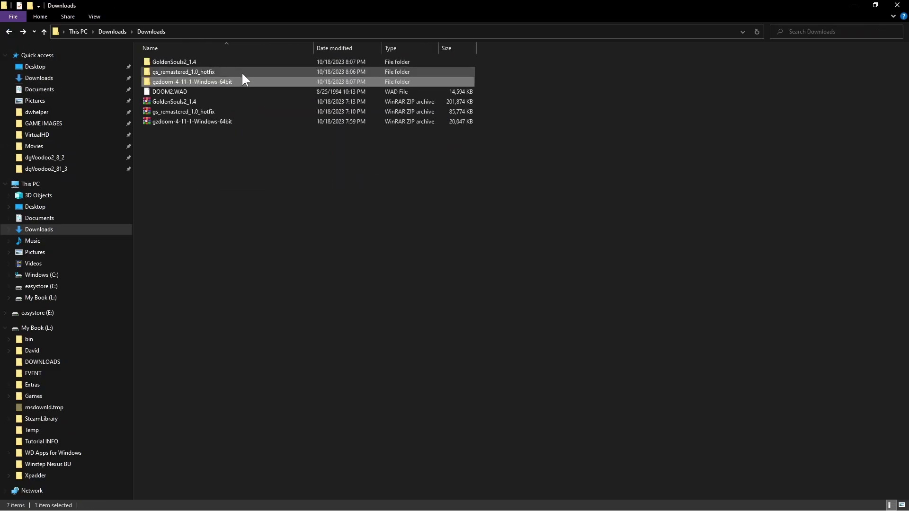
double_click(206, 73)
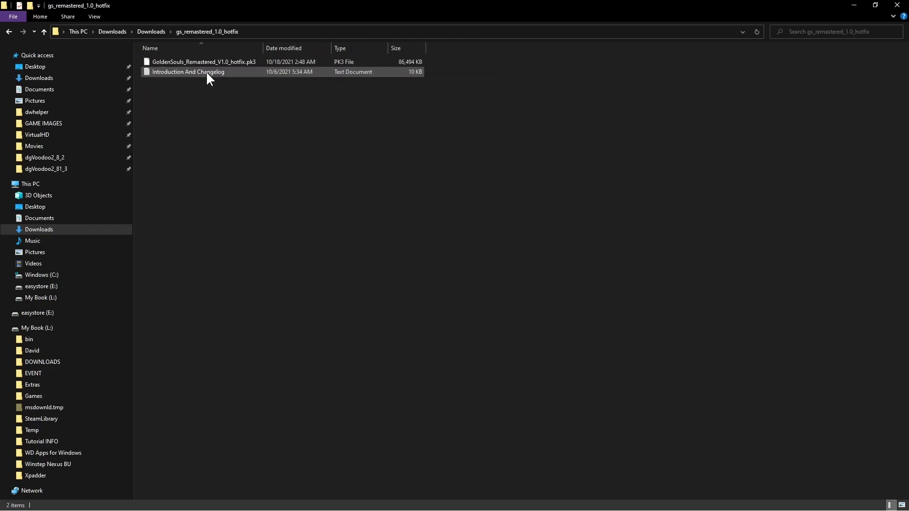
click(246, 61)
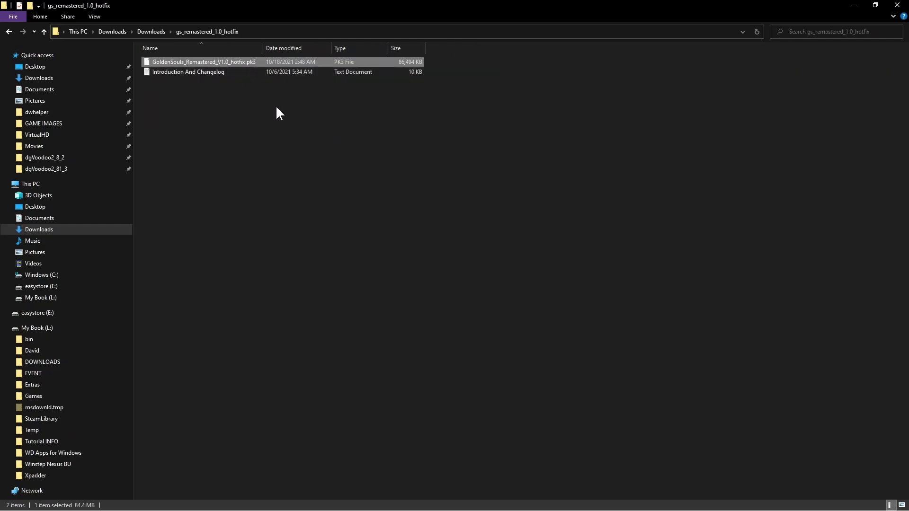
click(9, 32)
click(196, 146)
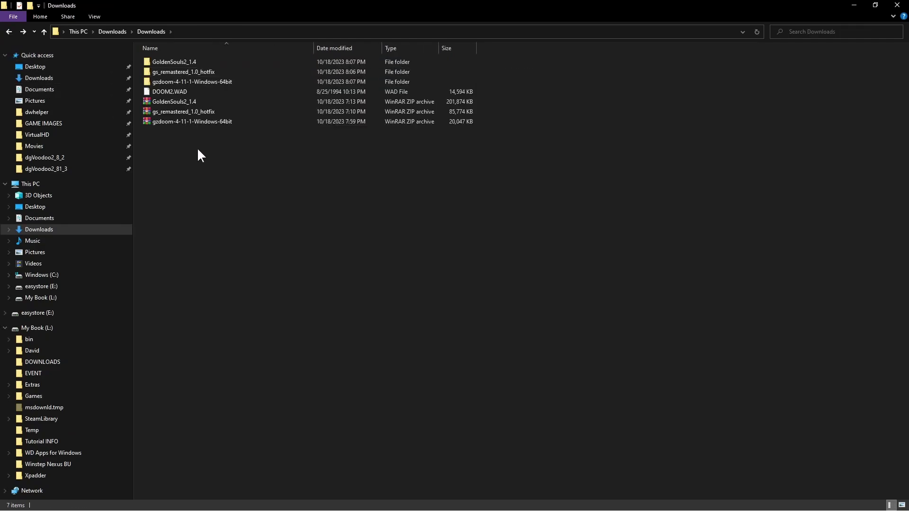
double_click(220, 81)
key(ctrl+v)
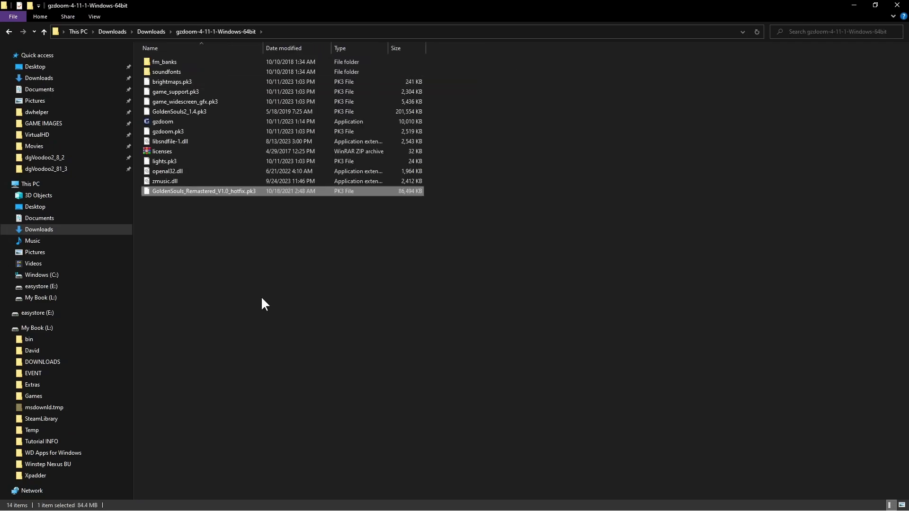
click(327, 350)
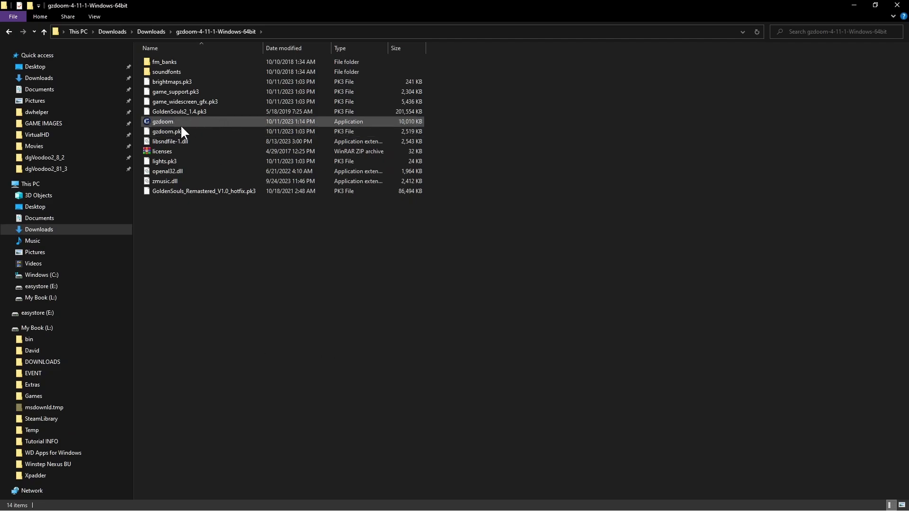
mouse_move(181, 127)
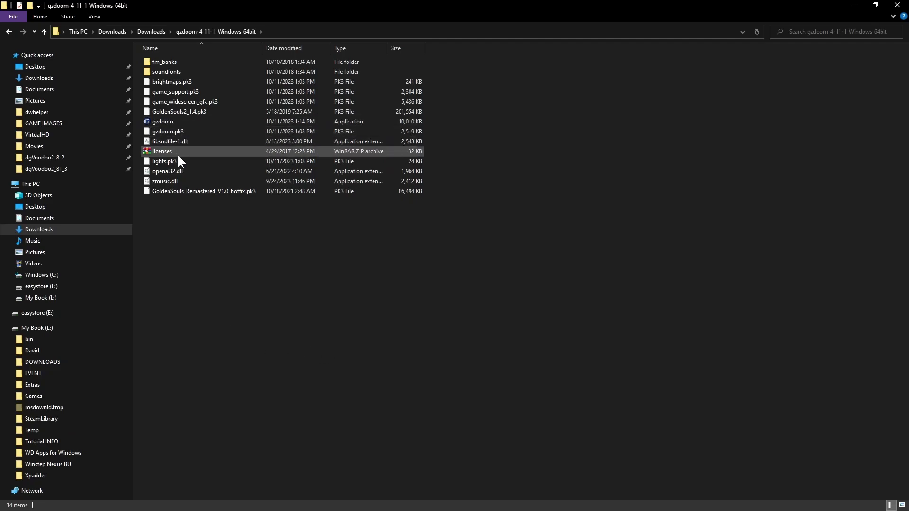
mouse_move(181, 190)
mouse_down()
mouse_move(172, 120)
mouse_move(192, 194)
mouse_up()
click(200, 256)
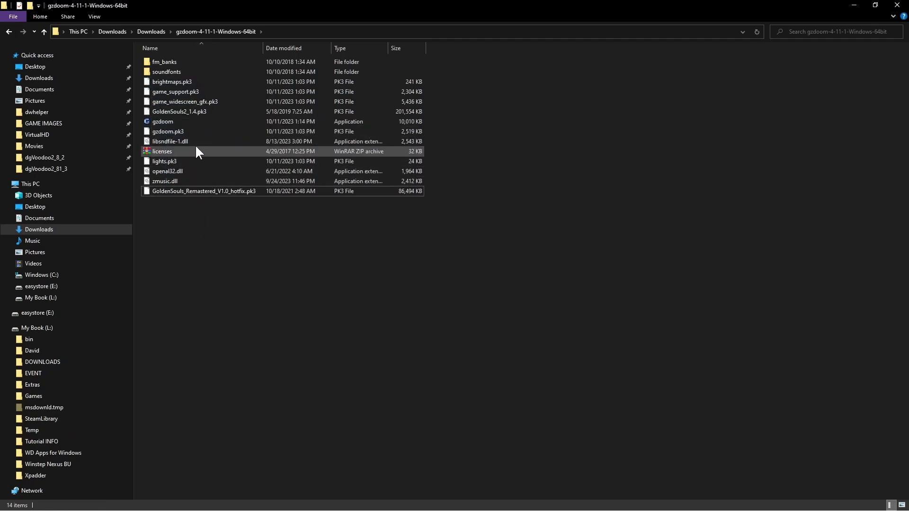
Step: Launch the gzdoom application to check which game files it offers, and exit its welcome dialog
double_click(166, 120)
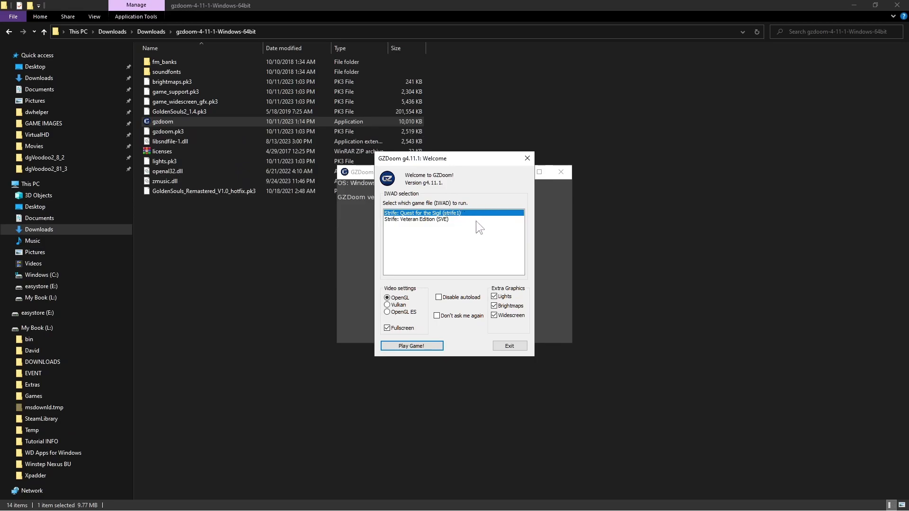
click(514, 349)
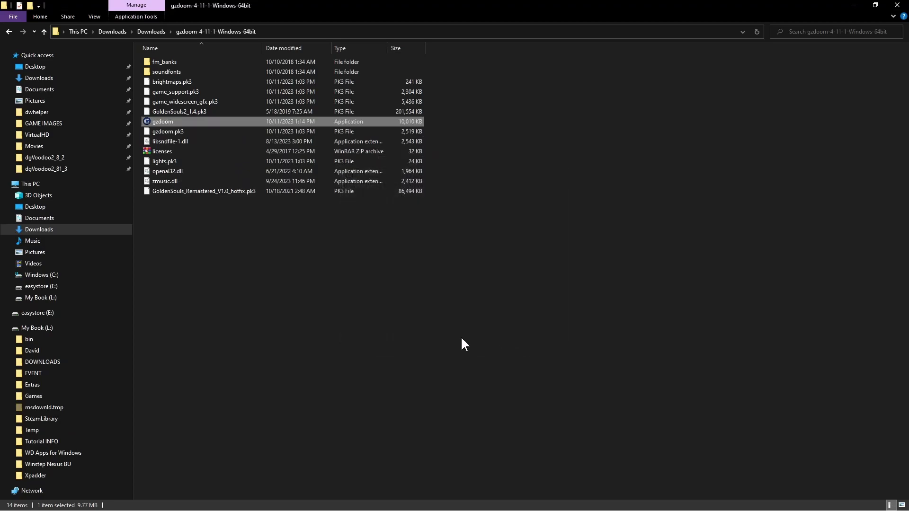
click(373, 320)
Step: Create a shortcut to the gzdoom application in the same folder and open the shortcut's properties
right_click(155, 122)
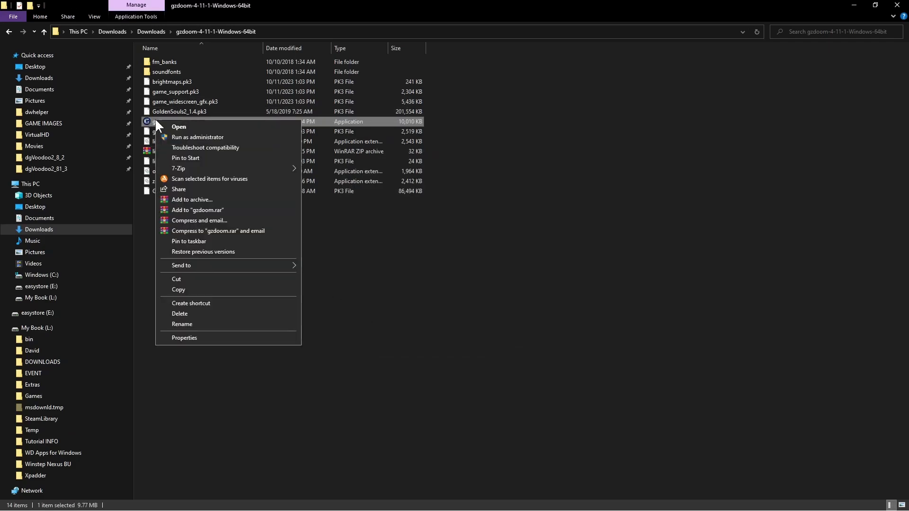
click(196, 303)
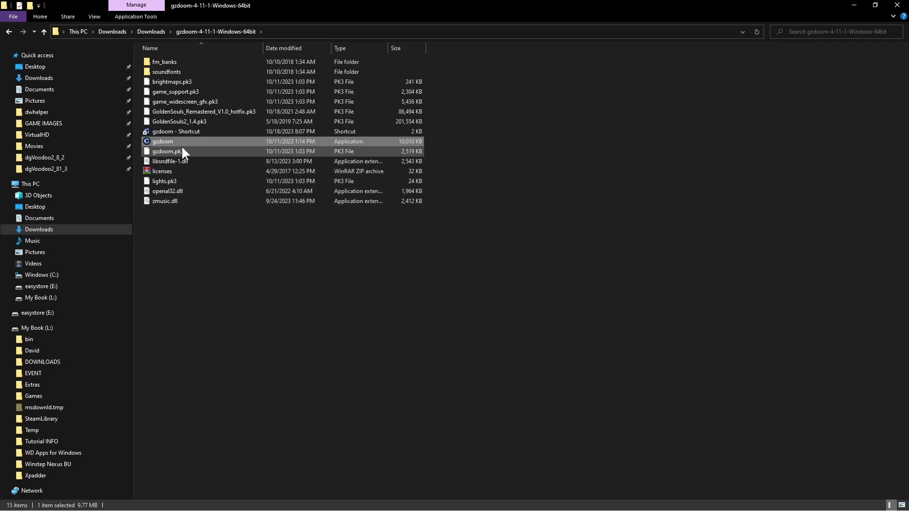
click(191, 132)
right_click(191, 129)
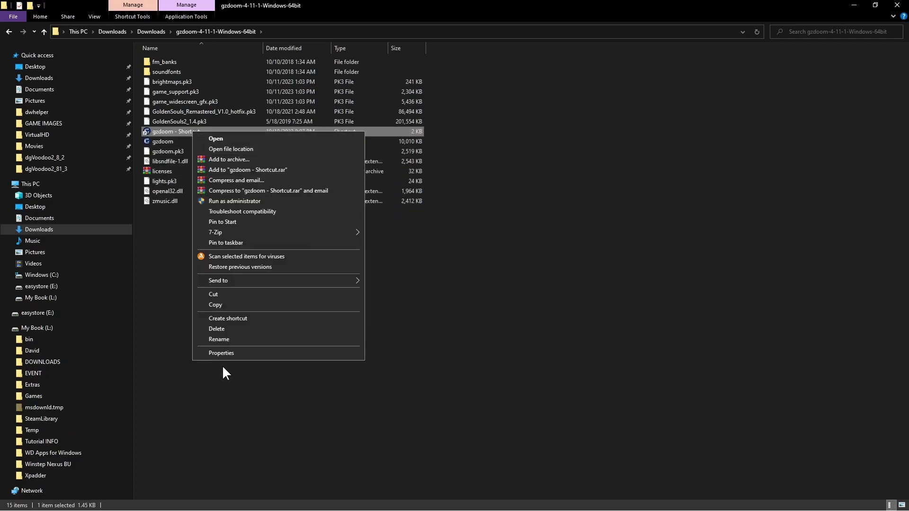
click(238, 353)
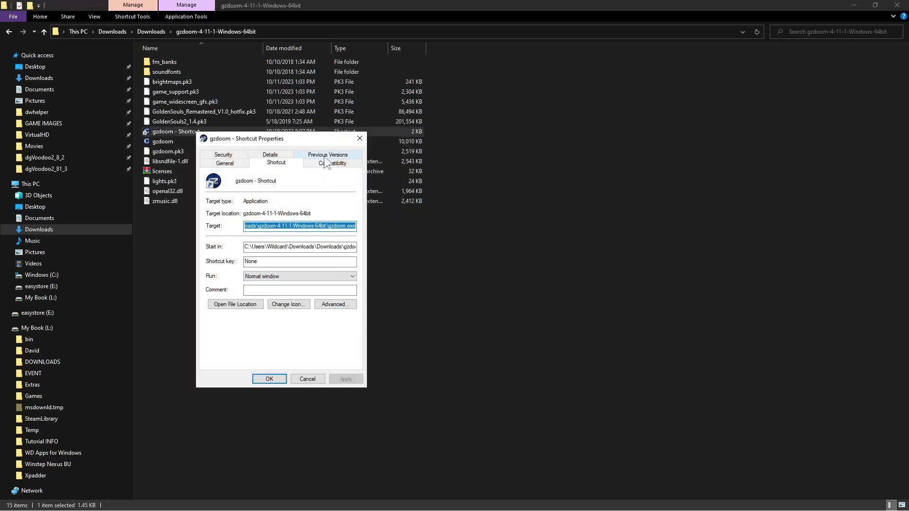
drag(316, 140, 497, 123)
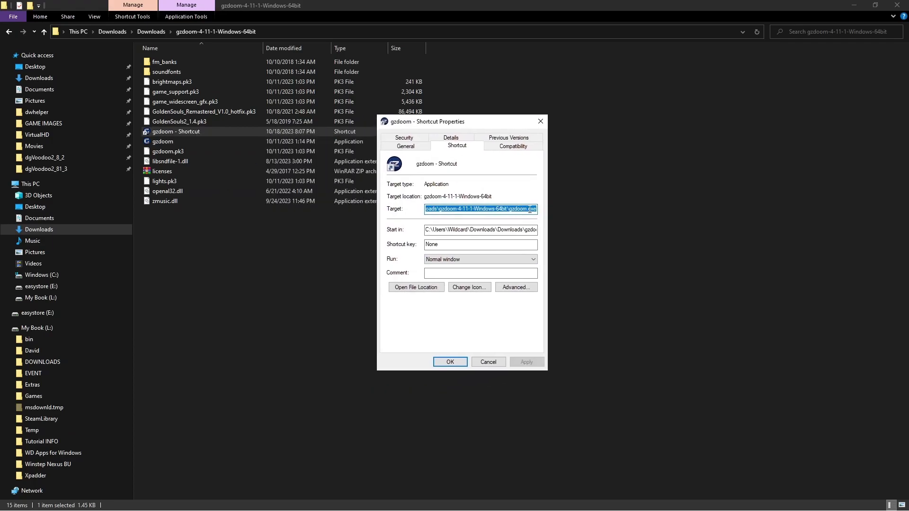
Step: Ready the gzdoom shortcut's Target for text after gzdoom.exe and show the launch parameters in the Notepad document beside the properties dialog
click(533, 210)
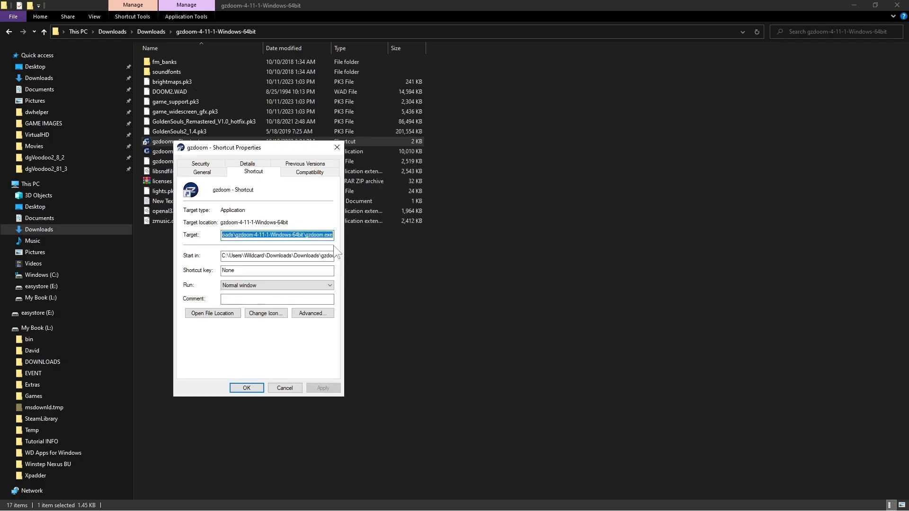
click(333, 235)
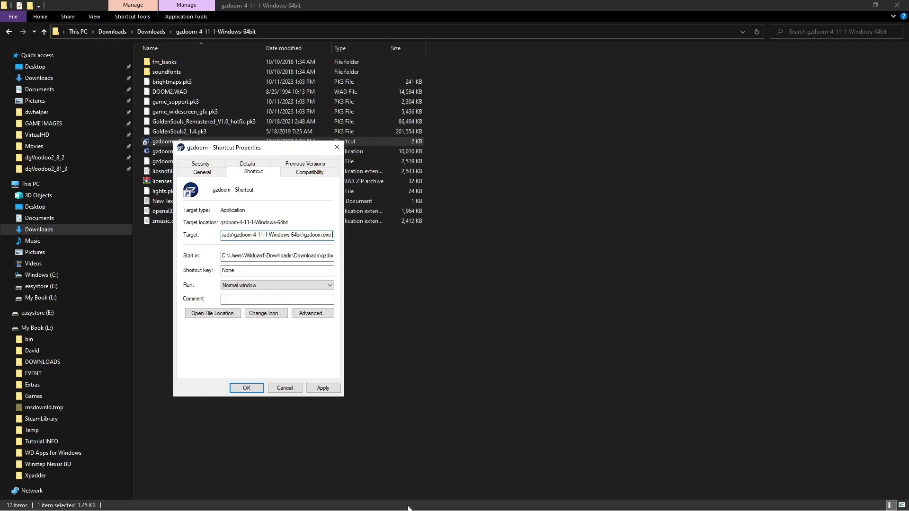
mouse_move(523, 453)
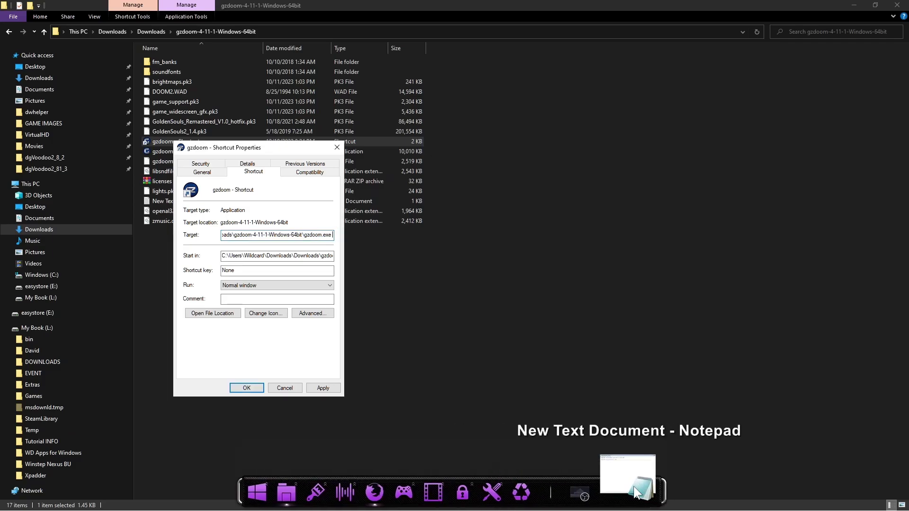
click(633, 486)
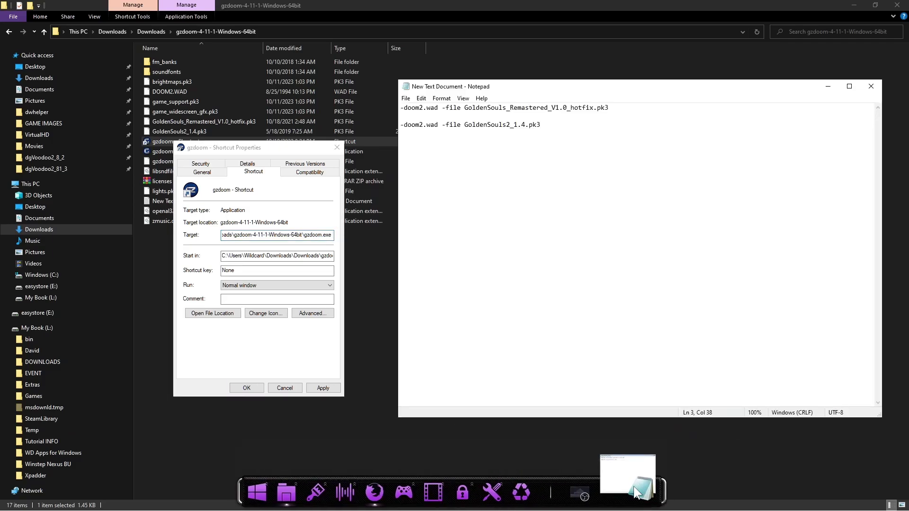
click(295, 236)
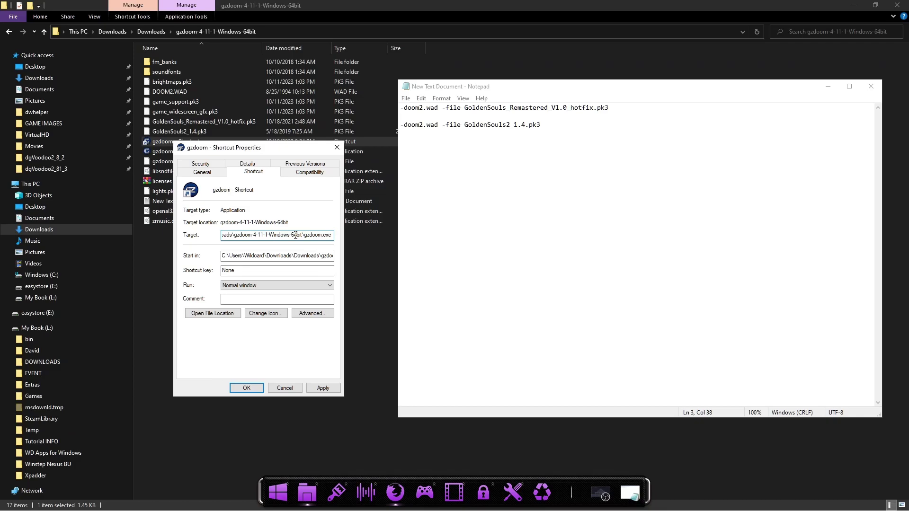
key(End)
drag(293, 149, 281, 230)
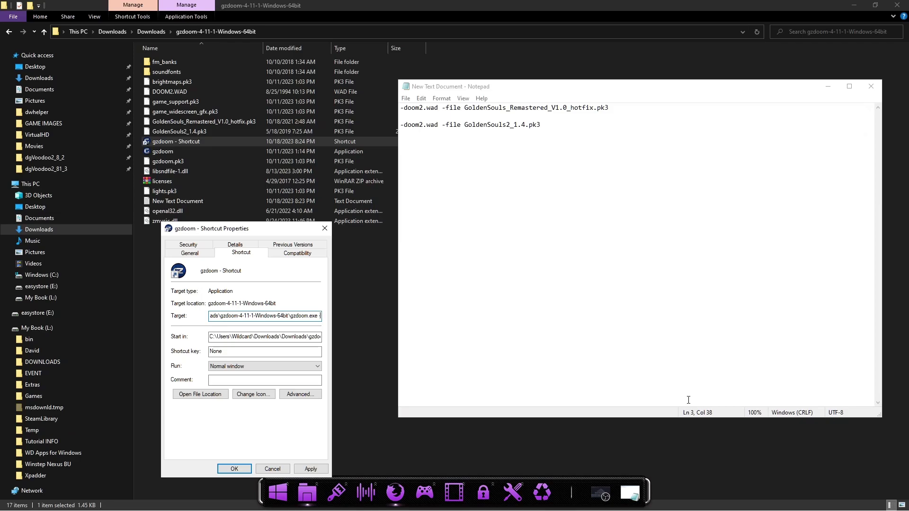
Step: Append "-doom2.wad -filegoldensouls_remastered_v1.0_hotfix.pk3" after gzdoom.exe in the shortcut's Target
text(-doom2.)
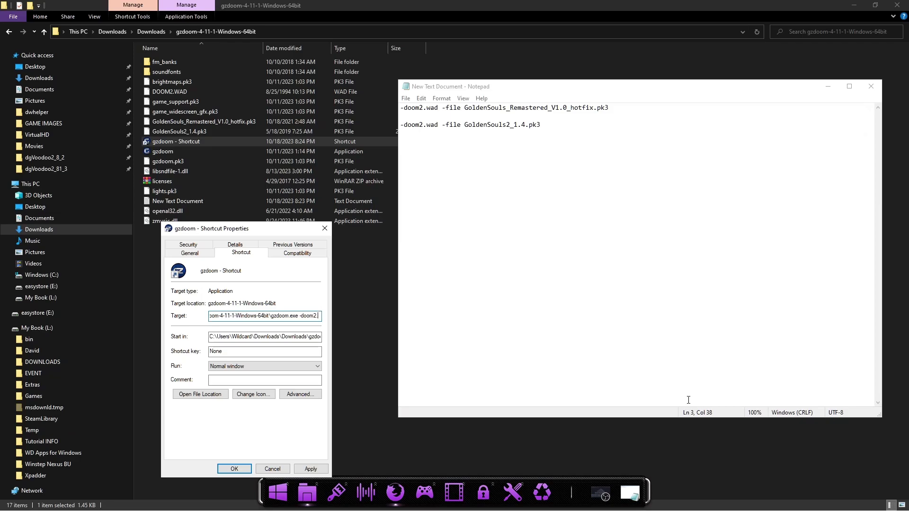
text(wad -)
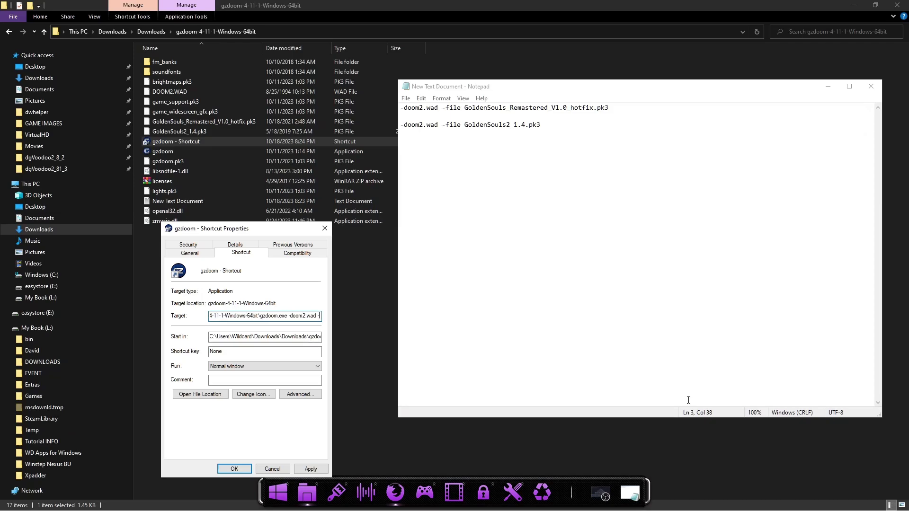
text(file)
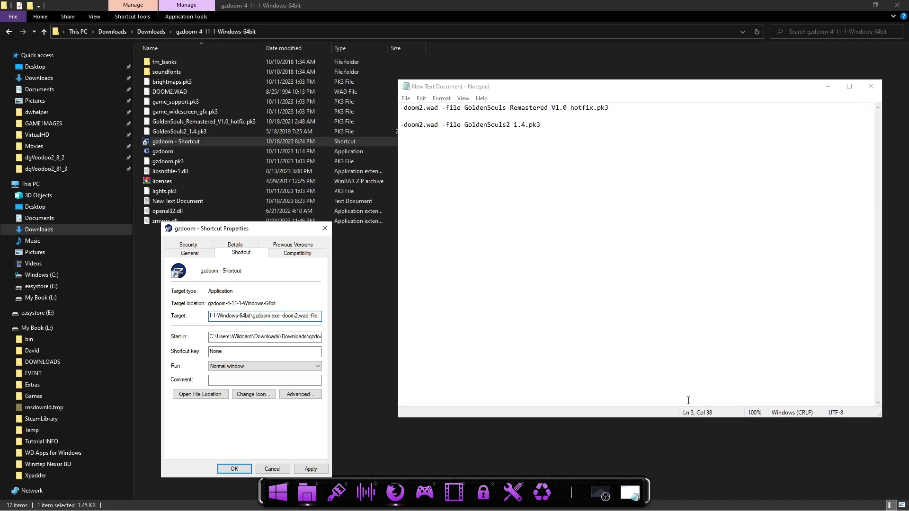
text(golden)
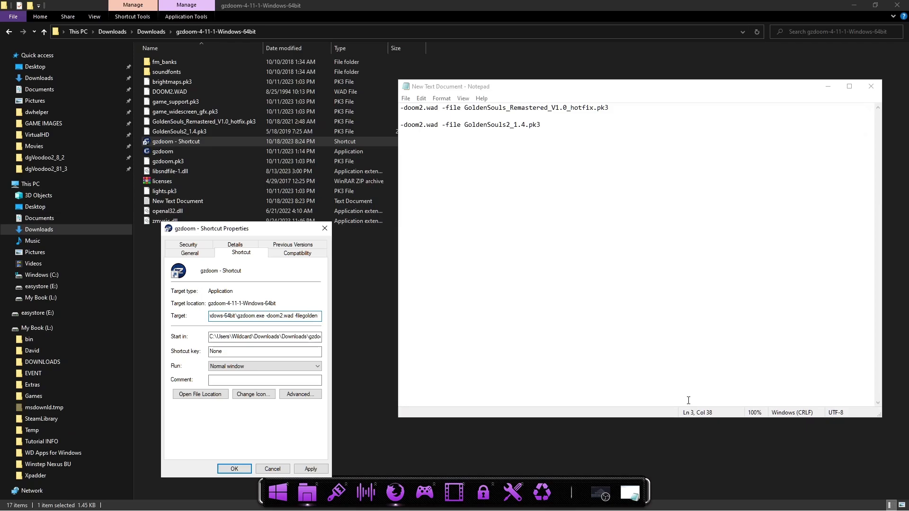
text(souls)
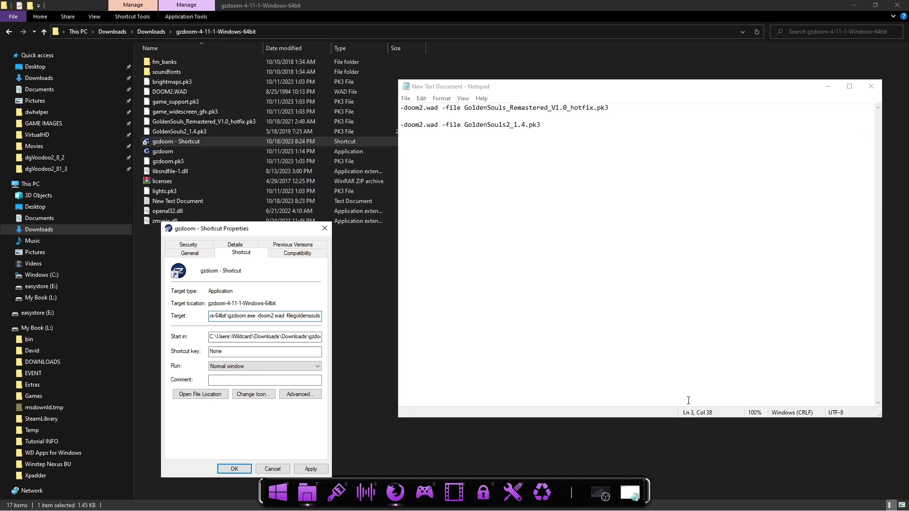
text(_)
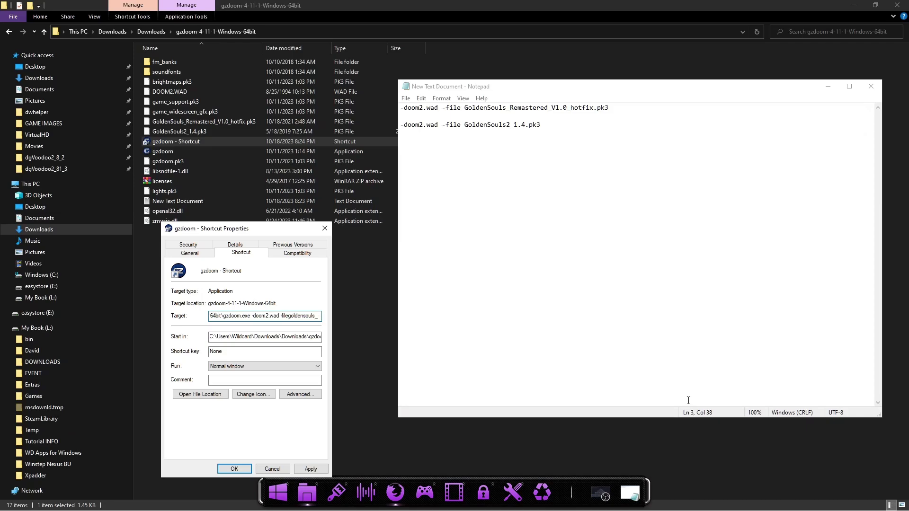
text(remastered)
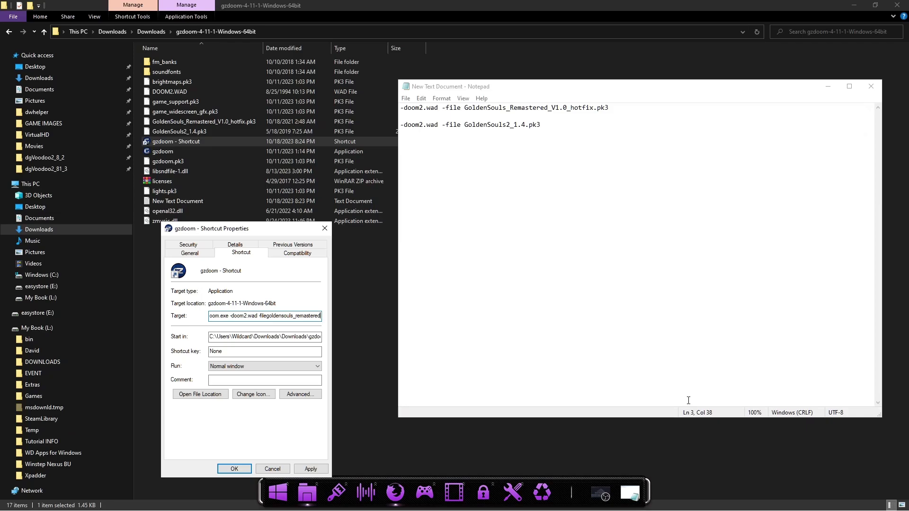
text(_)
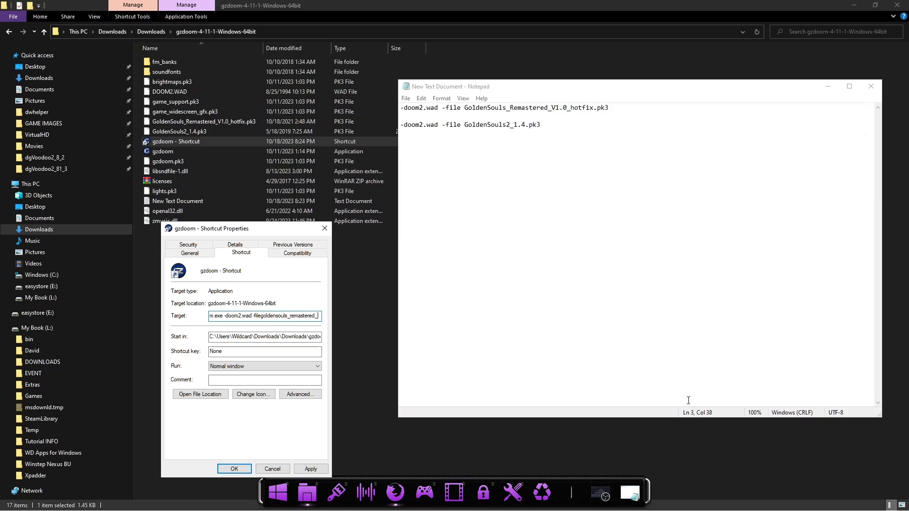
text(v1.0)
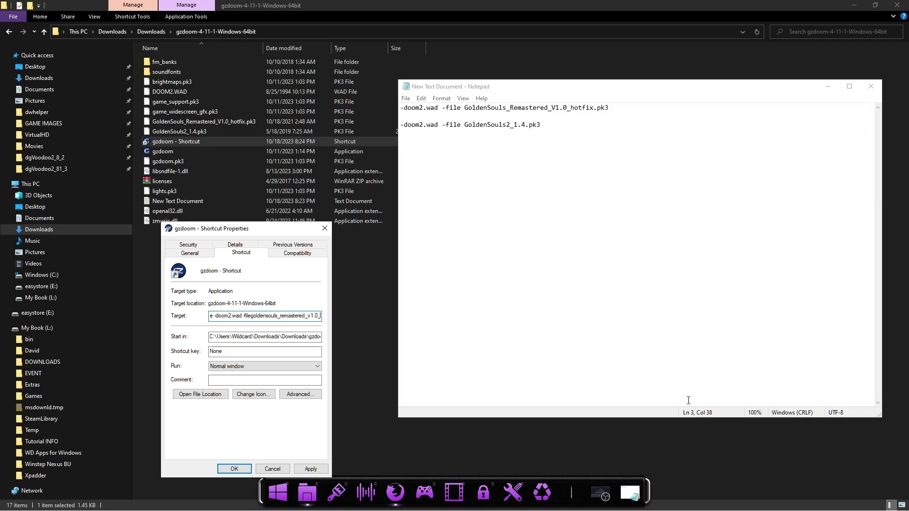
text(_hotfix.)
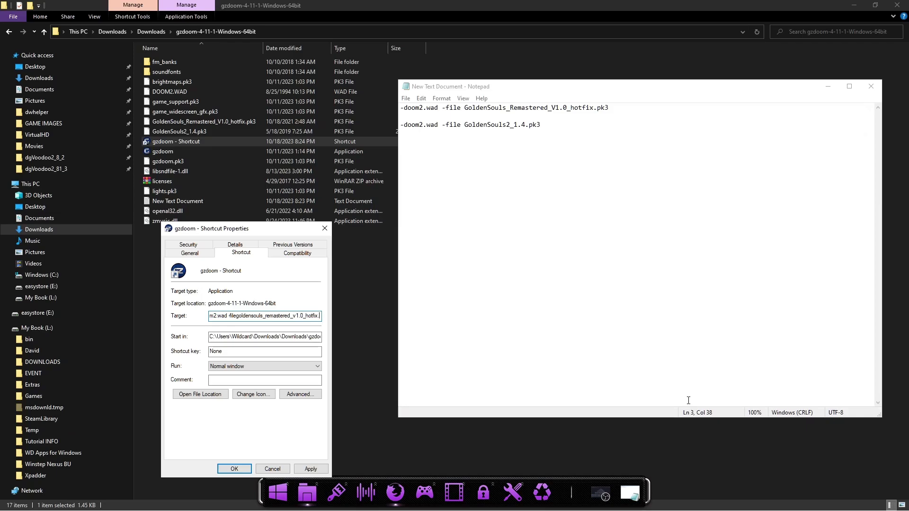
text(p)
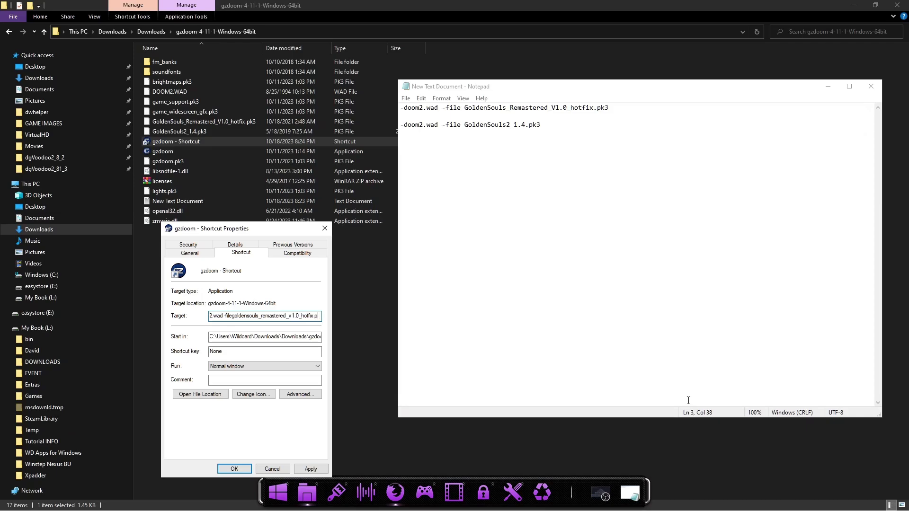
text(k3)
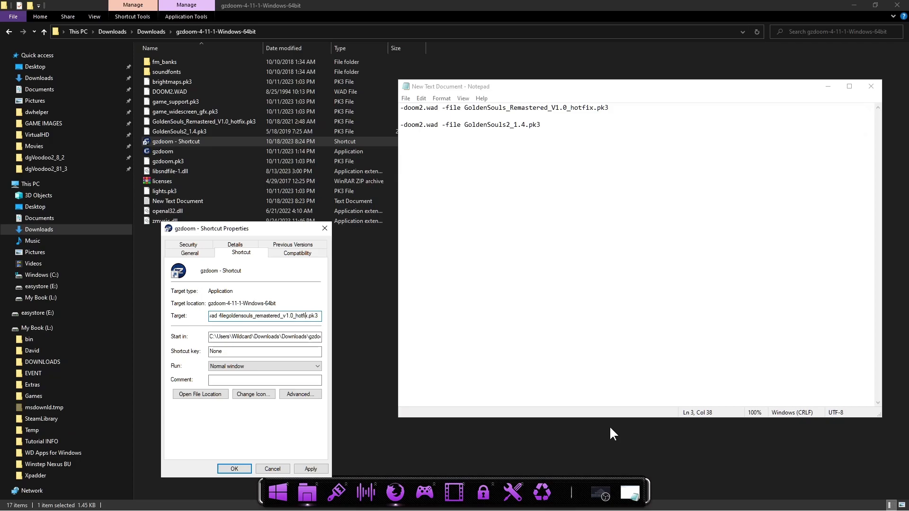
Step: Insert a space between -file and goldensouls_remastered_v1.0_hotfix.pk3 in the shortcut's Target, and save the shortcut properties
key(Left)
key(Left)
key(Left)
key(Left)
key(Left)
key(Left)
key(Left)
key(Left)
key(Left)
key(Left)
key(Left)
key(Left)
key(Left)
key(Left)
key(Left)
key(Left)
key(Left)
key(Left)
key(Left)
key(Left)
key(Right)
key(Right)
key(Right)
key(End)
click(310, 468)
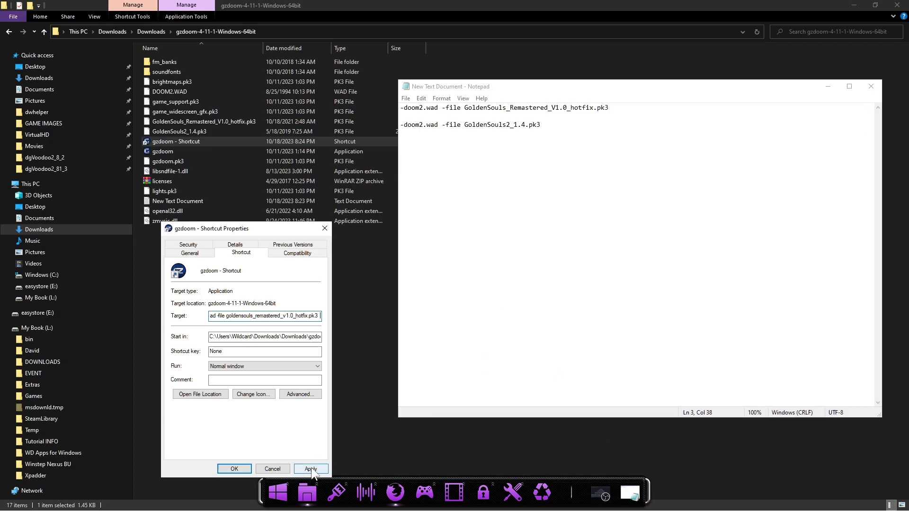
click(586, 223)
click(232, 470)
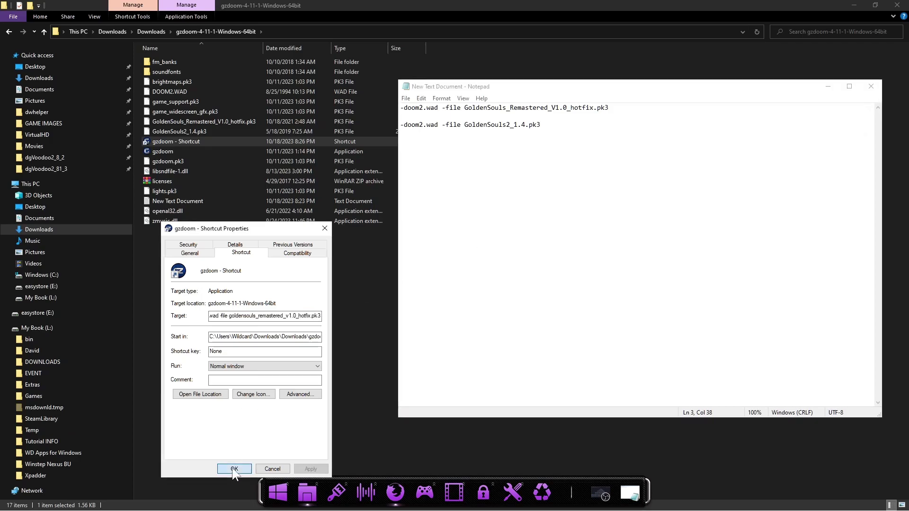
Step: Rename the gzdoom shortcut as Goldensouls Remastered
right_click(181, 142)
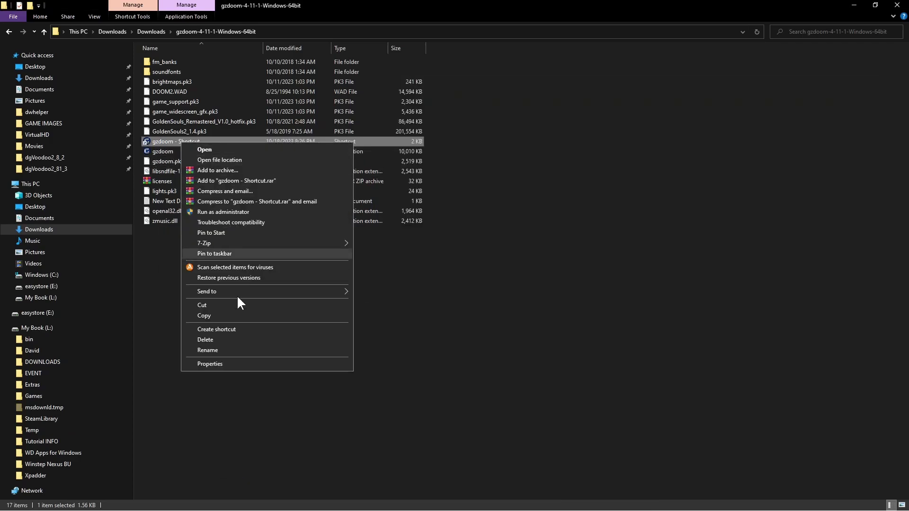
click(225, 350)
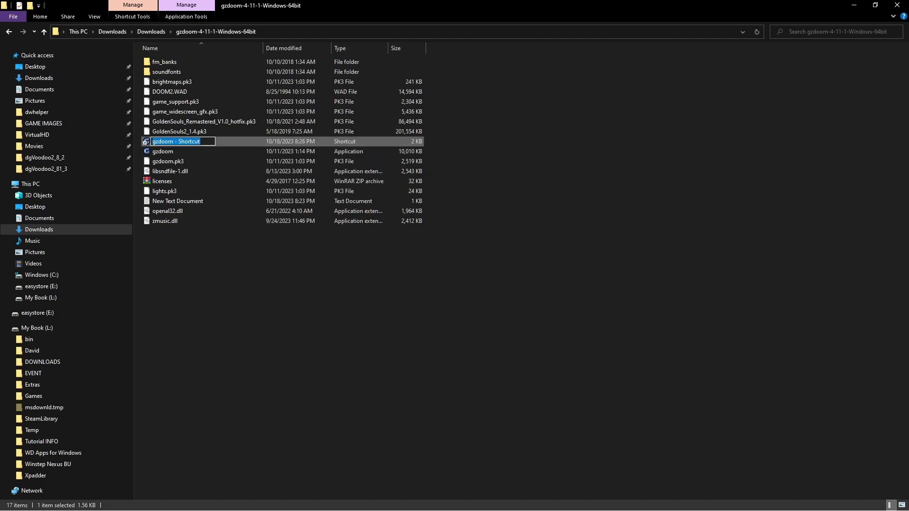
key(BackSpace)
text(Goldensou)
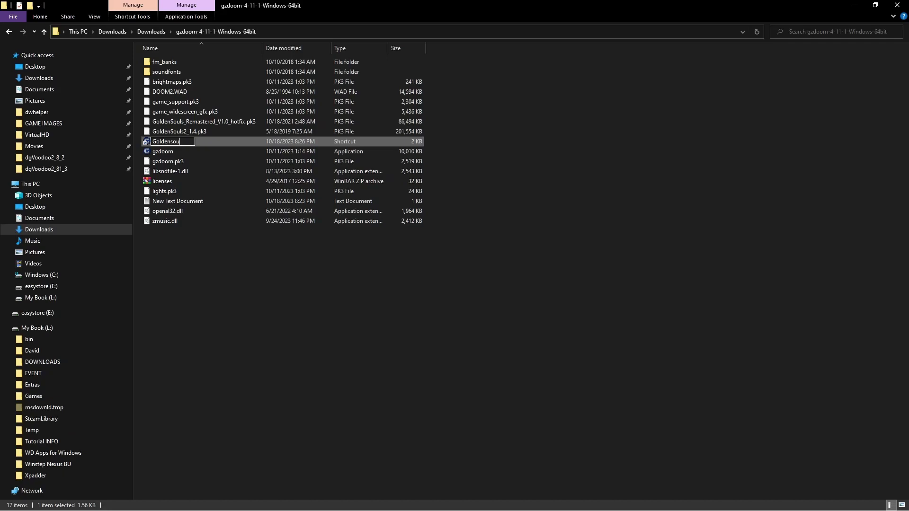
text(ls Remastered)
click(200, 269)
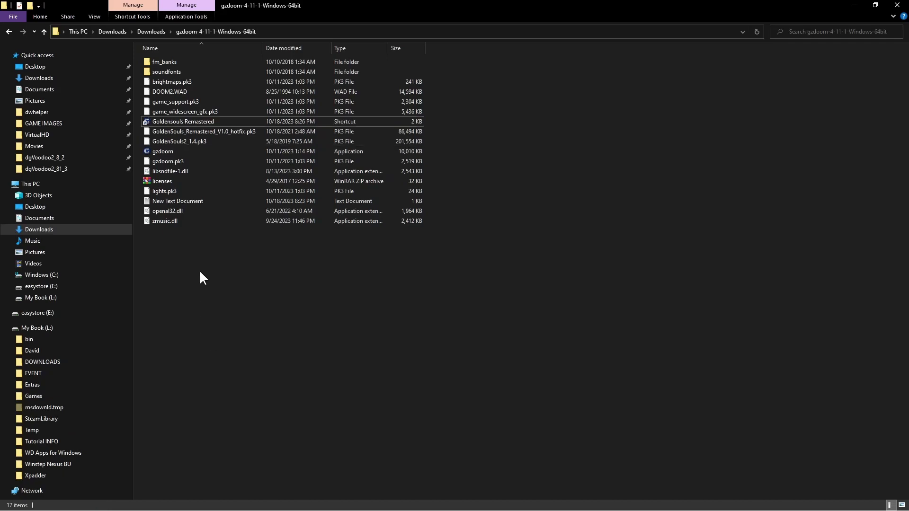
Step: Launch the Goldensouls Remastered shortcut to test that the mod loads, and quit the game back to the folder
double_click(210, 122)
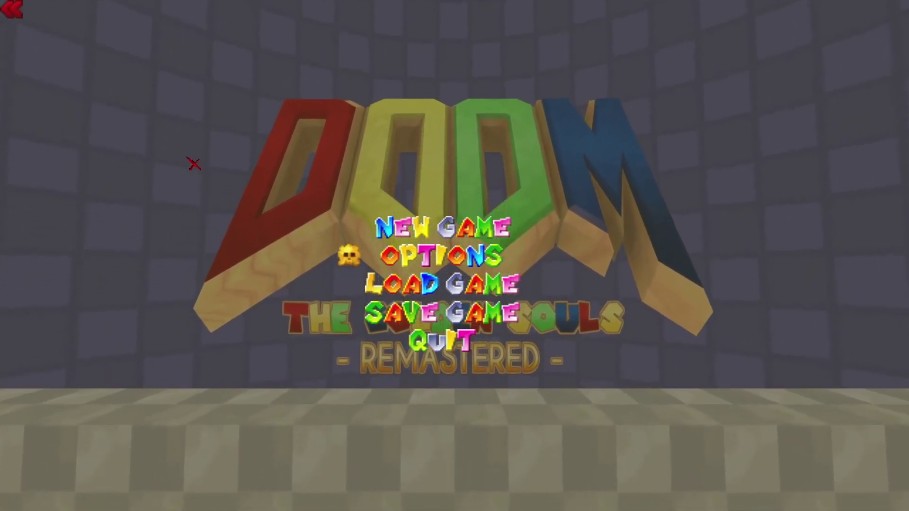
key(Down)
key(Down)
key(Down)
key(Return)
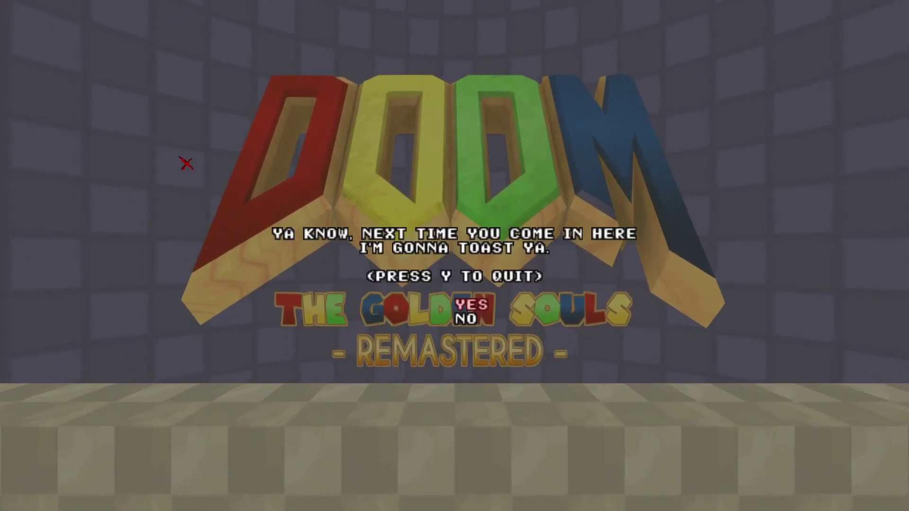
key(y)
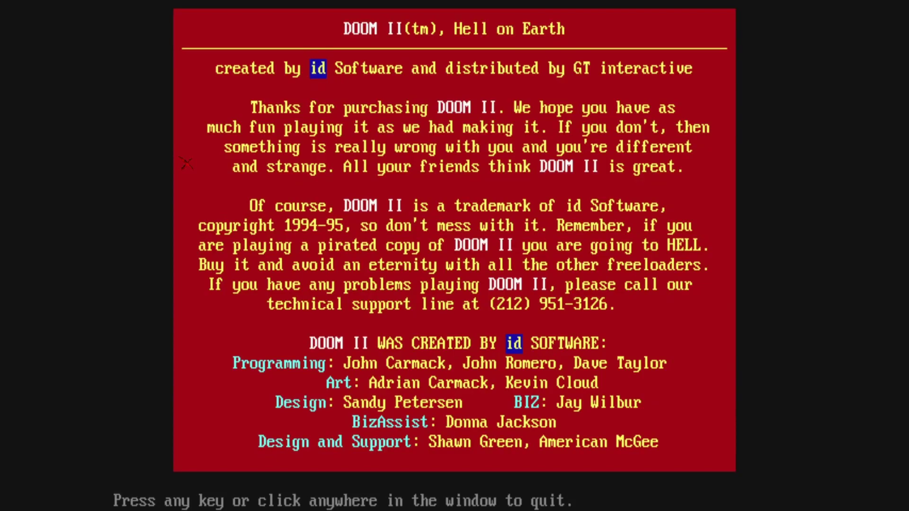
click(3, 53)
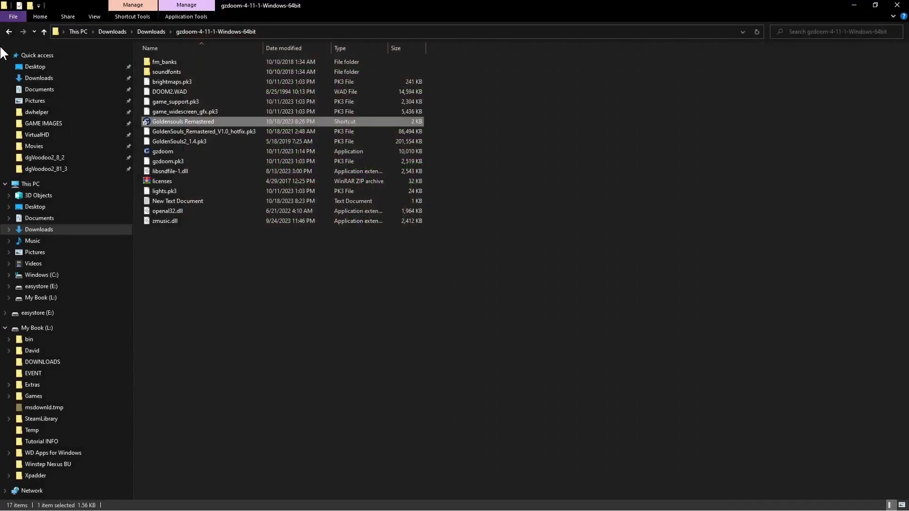
Step: Create another shortcut to the gzdoom application in the same folder
right_click(174, 148)
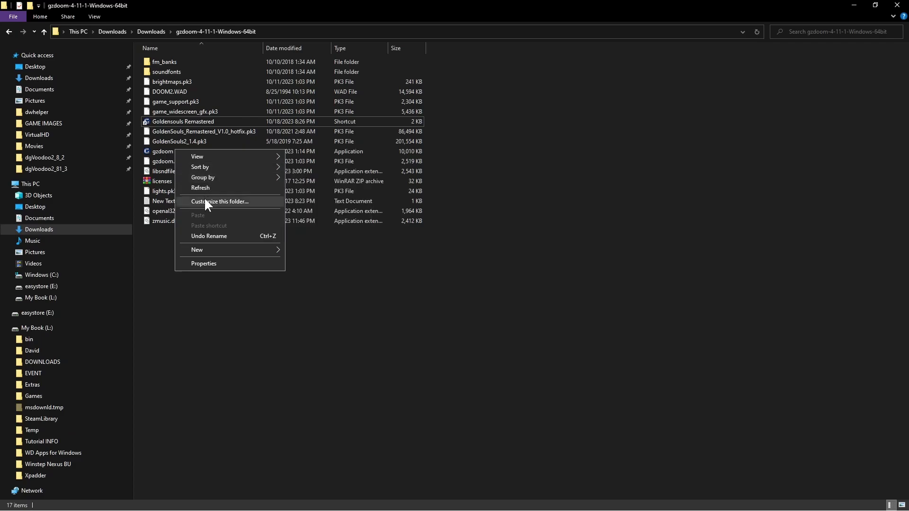
click(194, 301)
right_click(161, 150)
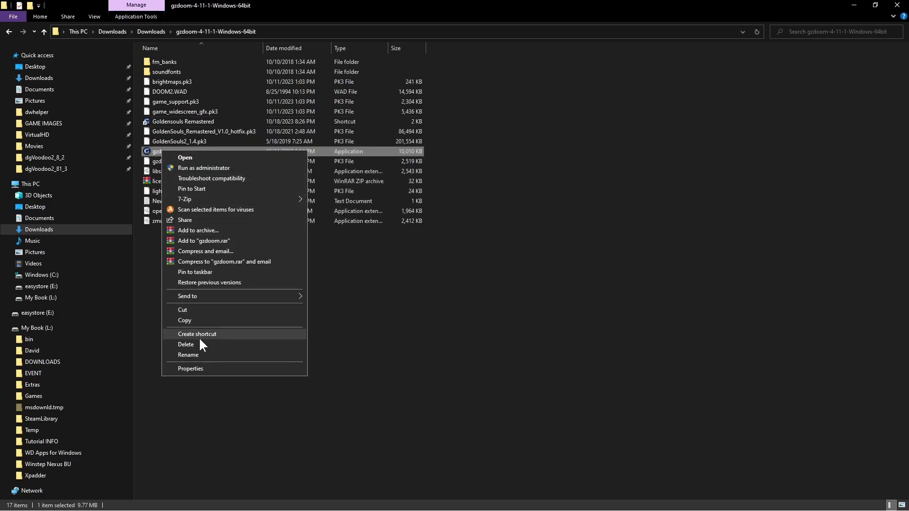
click(203, 333)
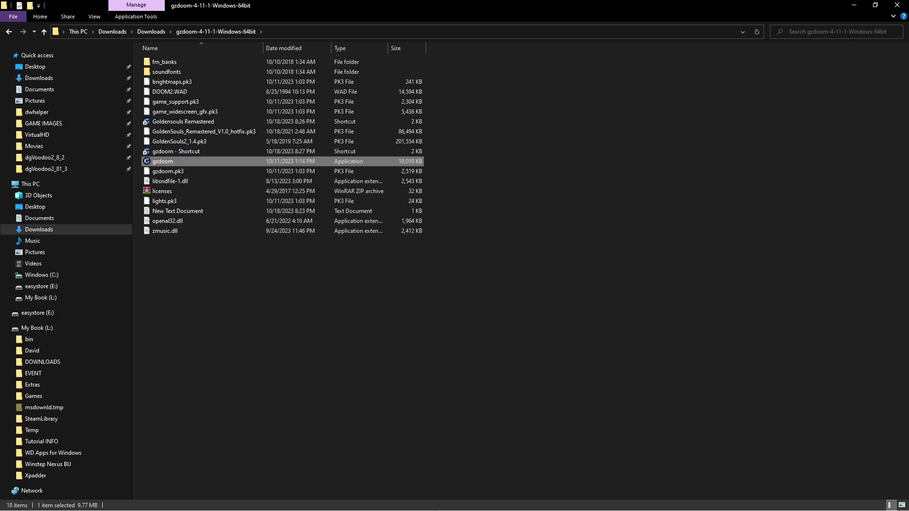
Step: Open the properties of the new gzdoom shortcut for editing its Target after gzdoom.exe, with the launch parameter note shown alongside
click(635, 493)
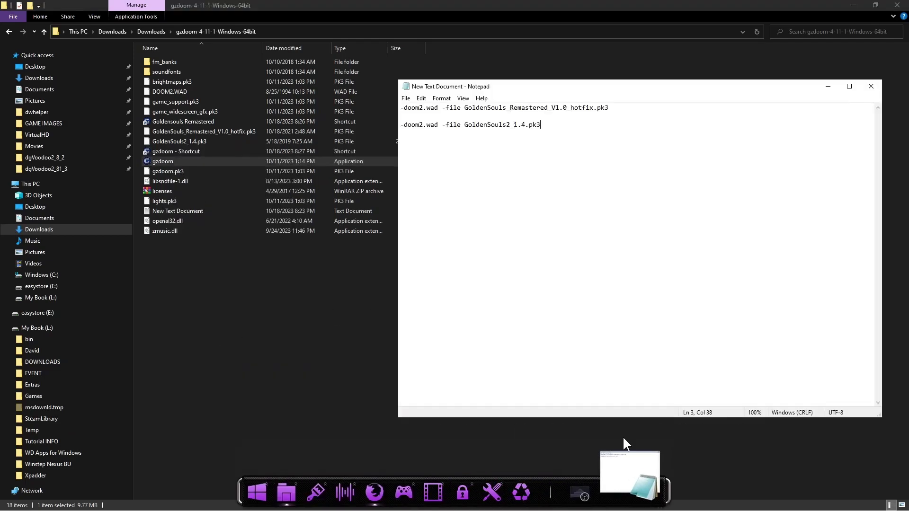
right_click(173, 152)
click(208, 373)
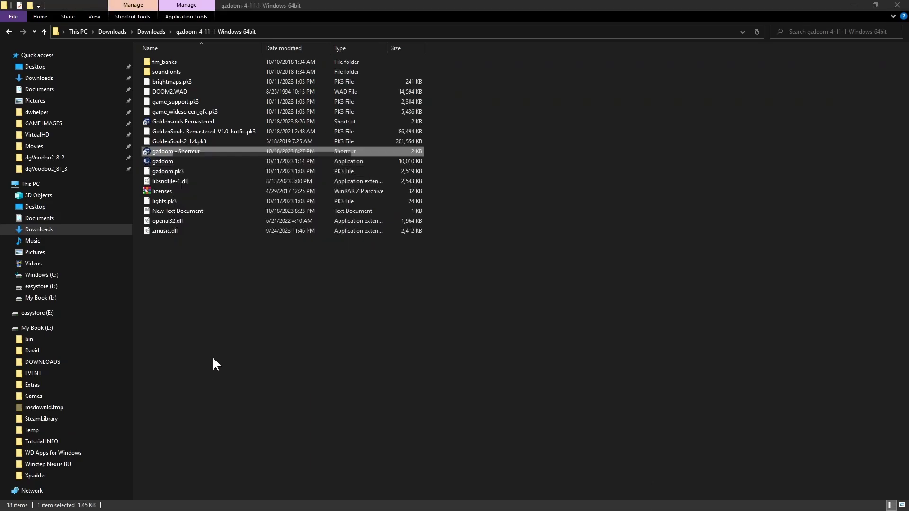
click(323, 247)
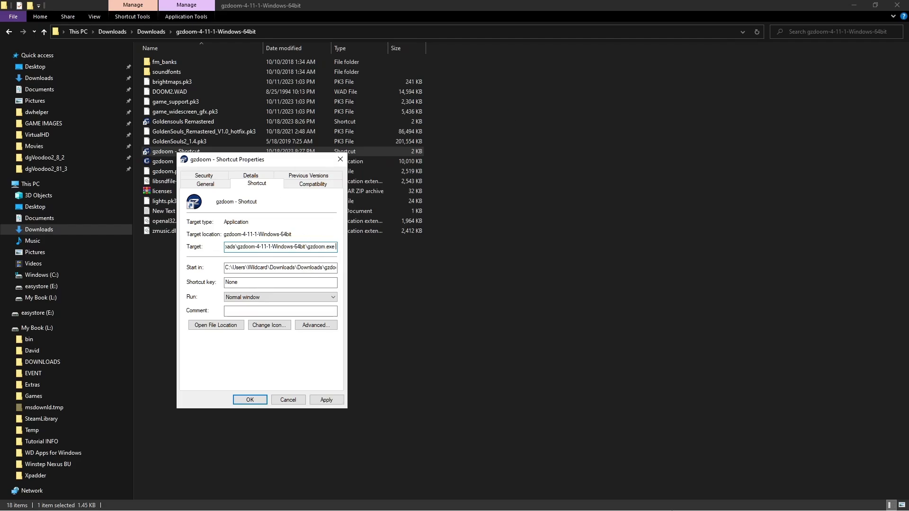
mouse_move(639, 506)
click(629, 487)
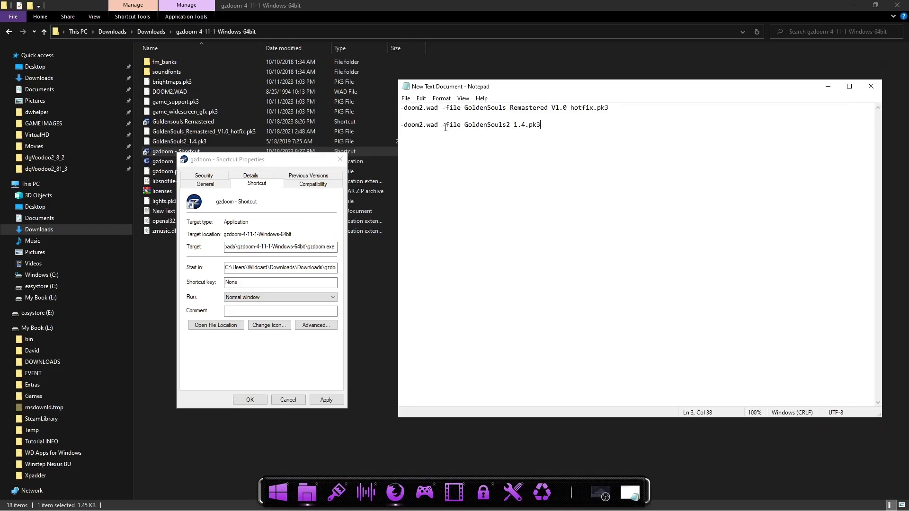
text(-file)
key(BackSpace)
key(BackSpace)
key(BackSpace)
key(BackSpace)
key(BackSpace)
Step: Append -file goldensouls2_1.4.pk3 after gzdoom.exe in the shortcut's Target, separated by spaces
click(336, 246)
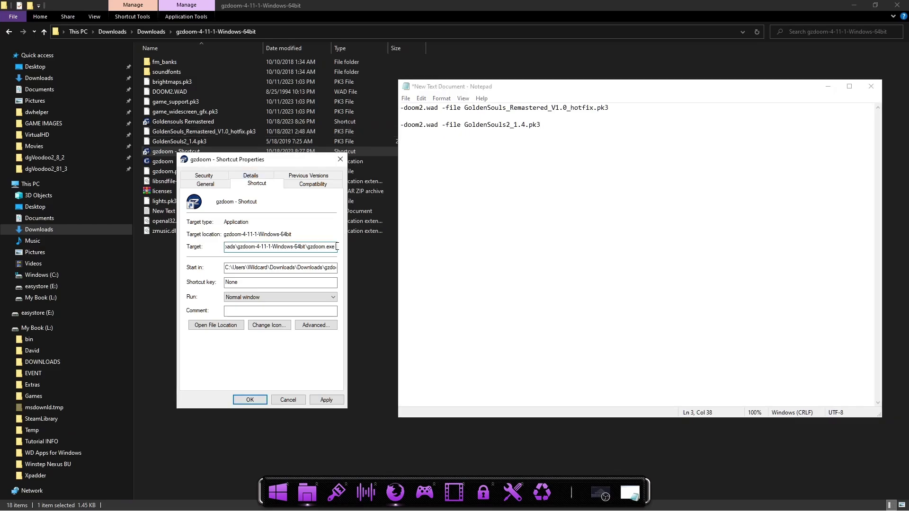
text(-file)
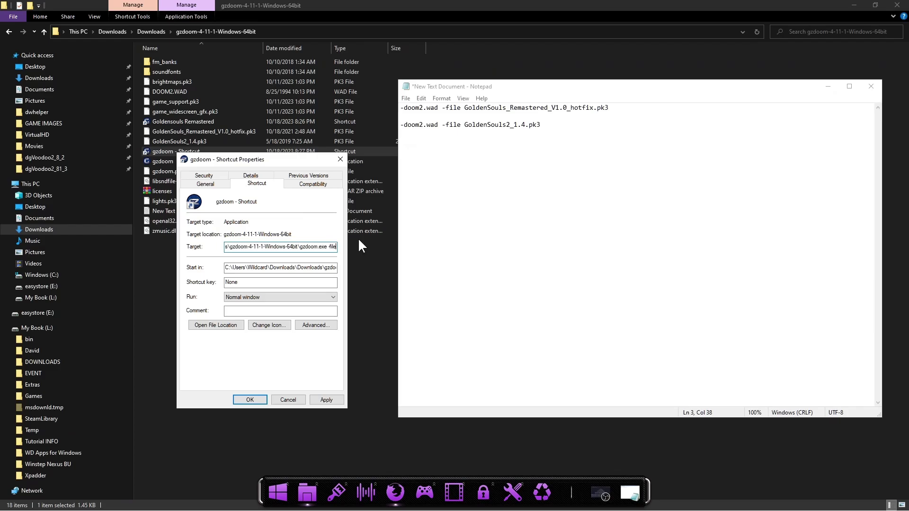
text( goilden)
key(BackSpace)
key(BackSpace)
key(BackSpace)
key(BackSpace)
key(BackSpace)
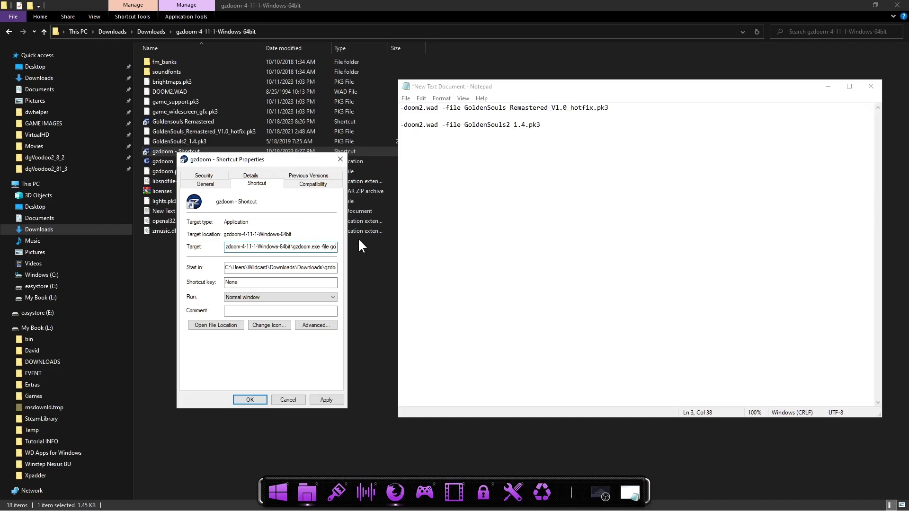
text(lden)
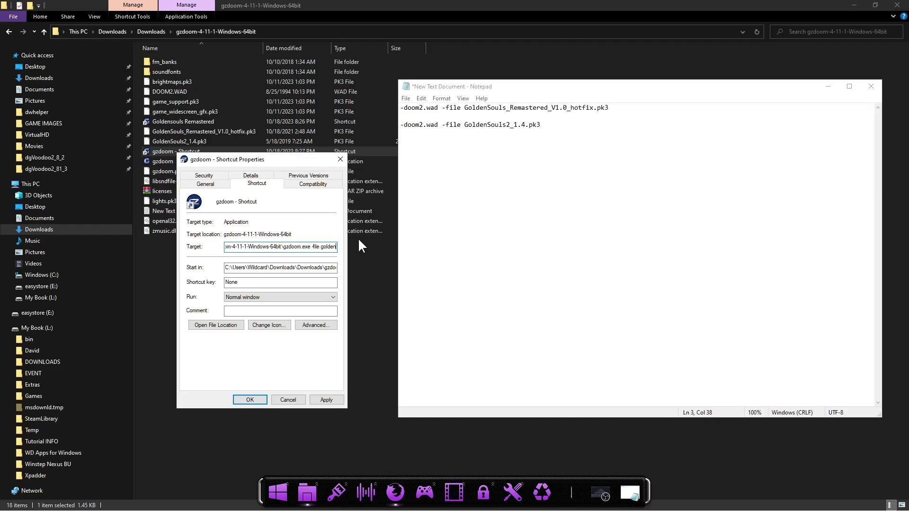
text(souls)
text(2)
text(_)
text(1.4)
text(.pk3)
Step: Insert -doom2.wad between gzdoom.exe and -file in the shortcut's Target
text(-)
text(doom)
text(.wad)
key(End)
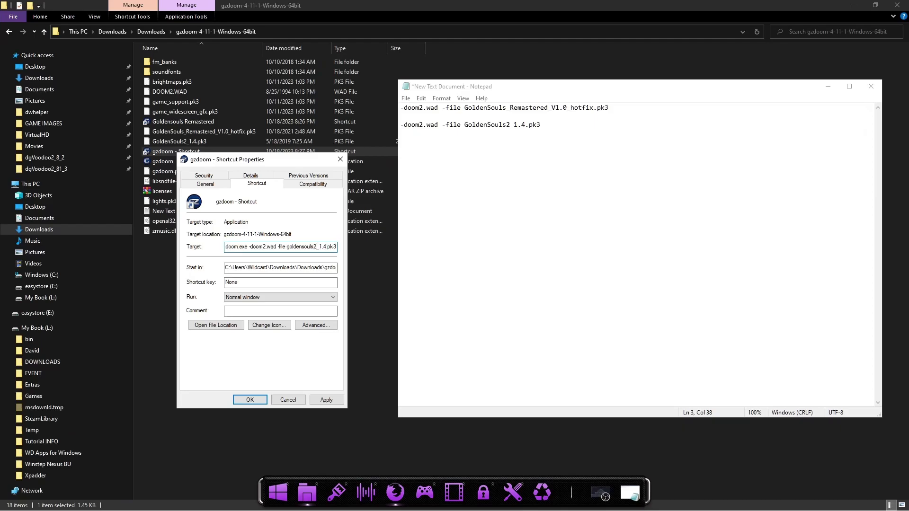
Step: Examine the complete Target path from its end back to its beginning, checking the parameters and the spacing between them
click(277, 246)
key(Left)
key(Left)
key(Left)
key(Left)
key(Left)
key(Left)
key(Left)
key(Left)
key(Left)
key(Left)
key(Left)
key(Left)
key(Left)
key(Left)
key(Left)
key(Left)
key(Left)
key(Left)
key(Left)
key(Left)
key(Left)
key(Left)
key(Left)
key(Left)
key(Left)
key(Left)
key(Left)
key(Left)
key(Left)
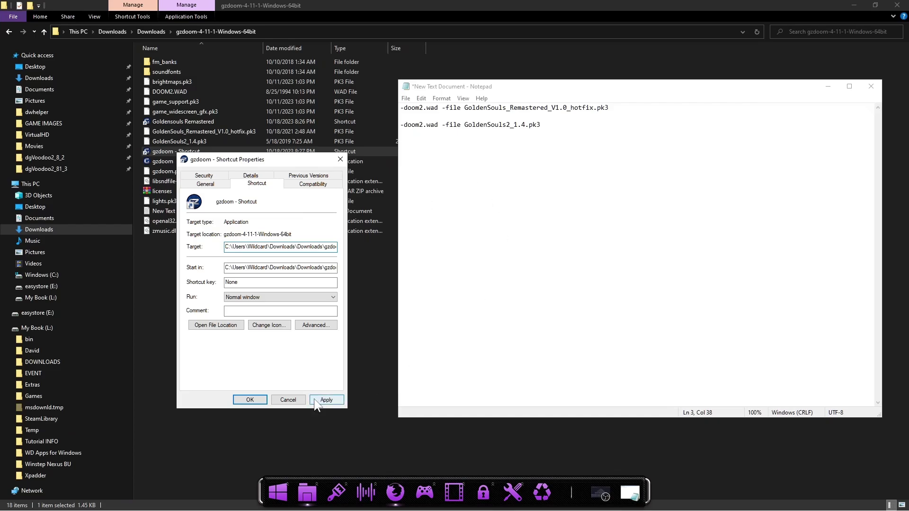
Step: Save the gzdoom shortcut's properties and rename the shortcut as Golden Souls 2
click(325, 400)
click(249, 399)
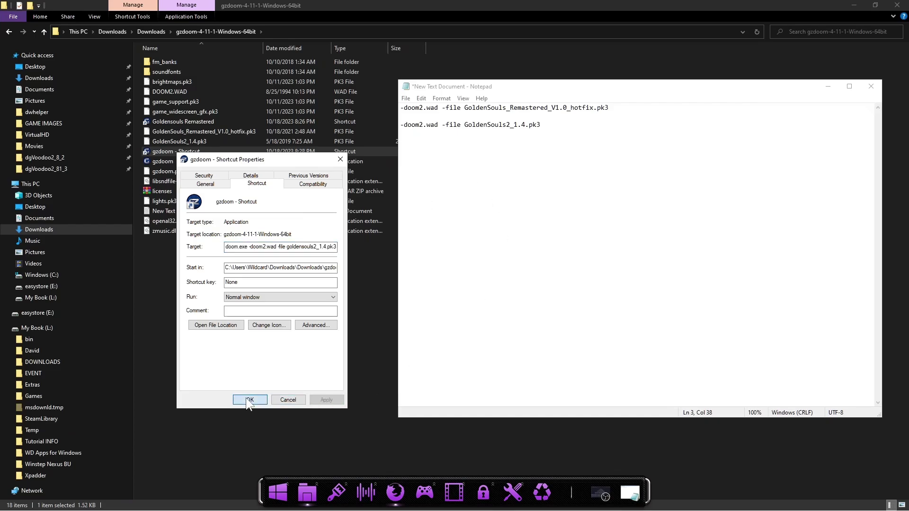
click(282, 298)
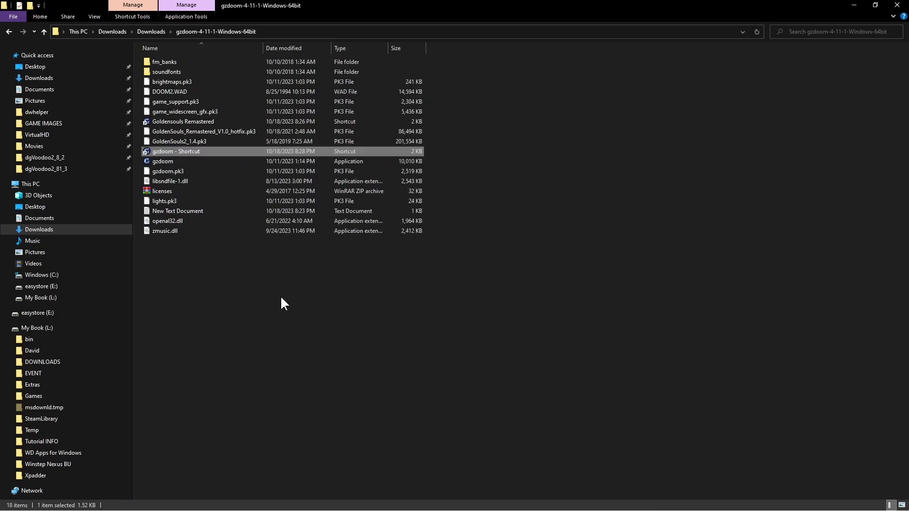
right_click(182, 153)
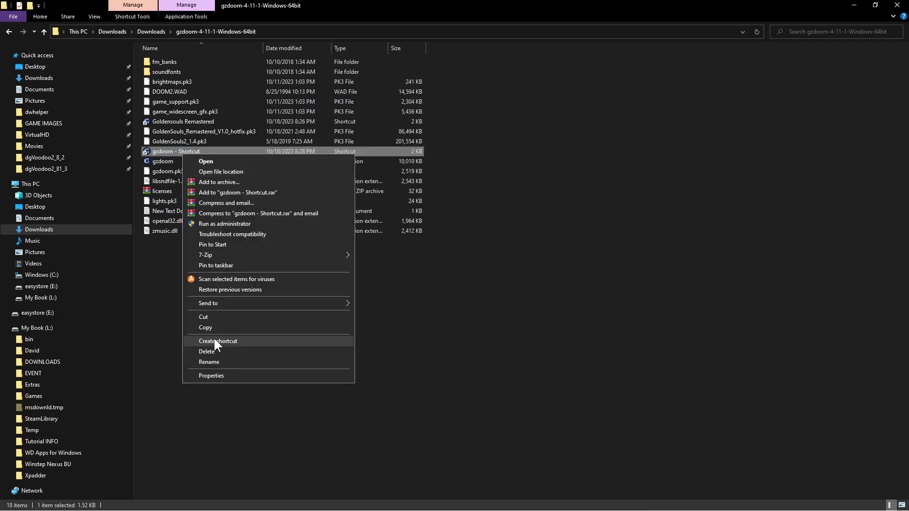
click(218, 359)
text(Go)
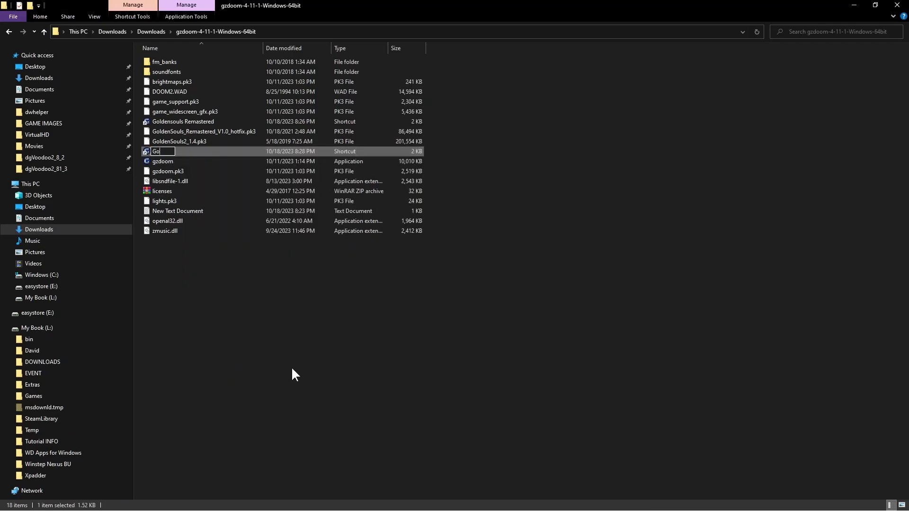
text(lden Souls 2)
key(Return)
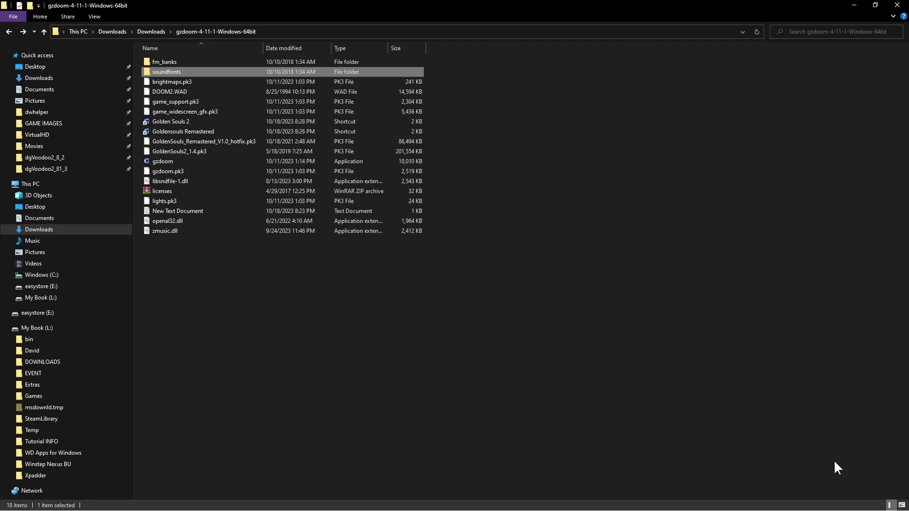
Step: Launch the Golden Souls 2 shortcut to test that the mod loads
double_click(178, 122)
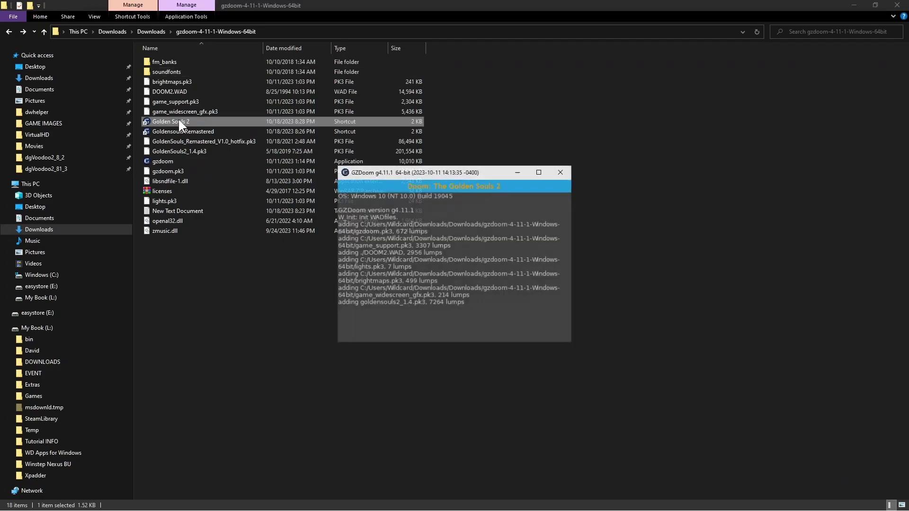